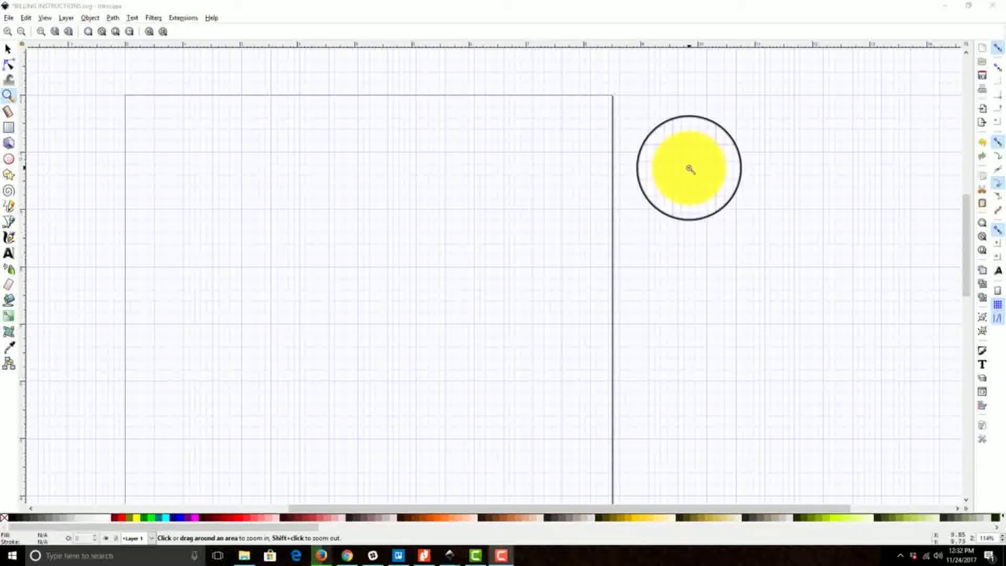
left_click(990, 253)
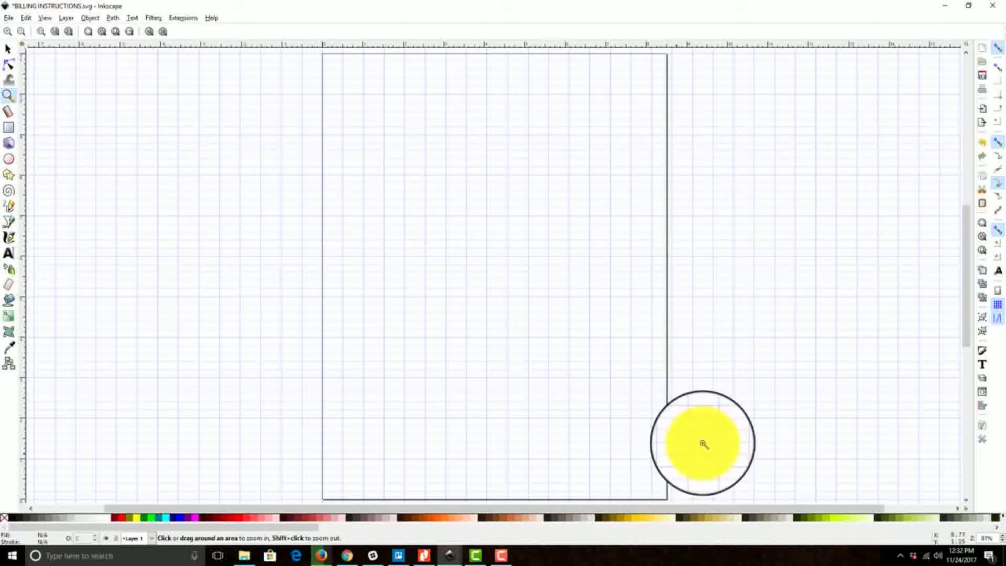
left_click_drag(303, 63, 475, 185)
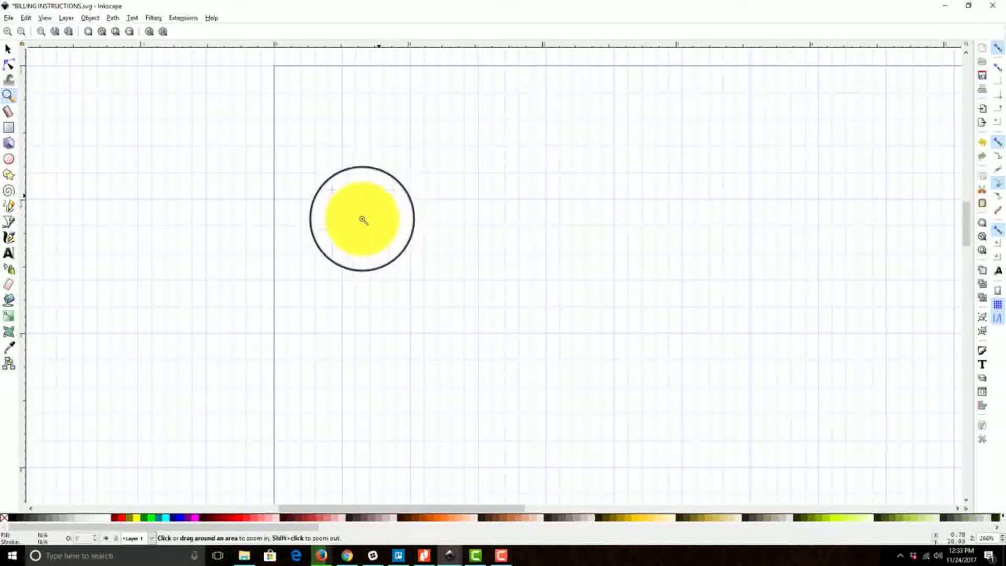
left_click(983, 256)
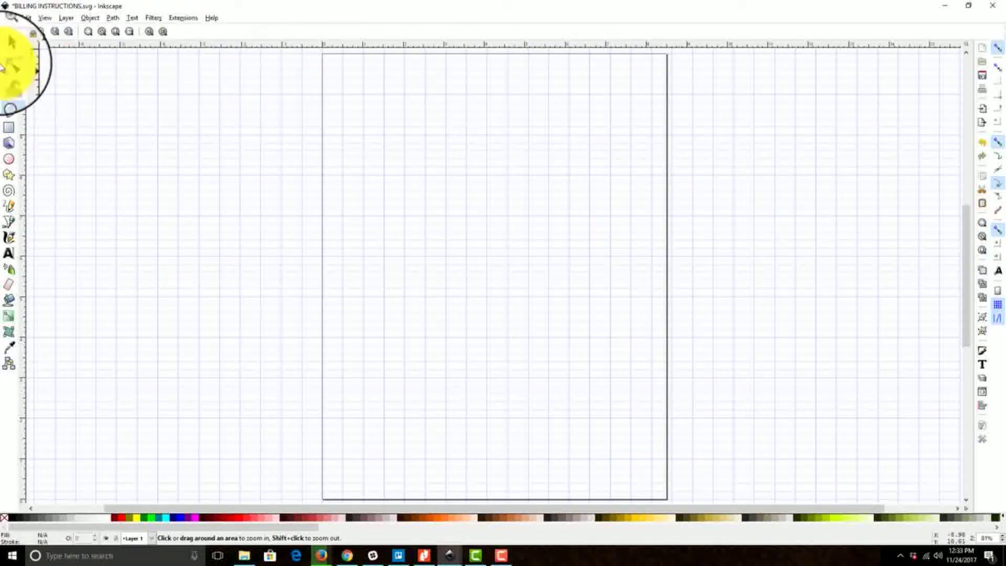
left_click(8, 49)
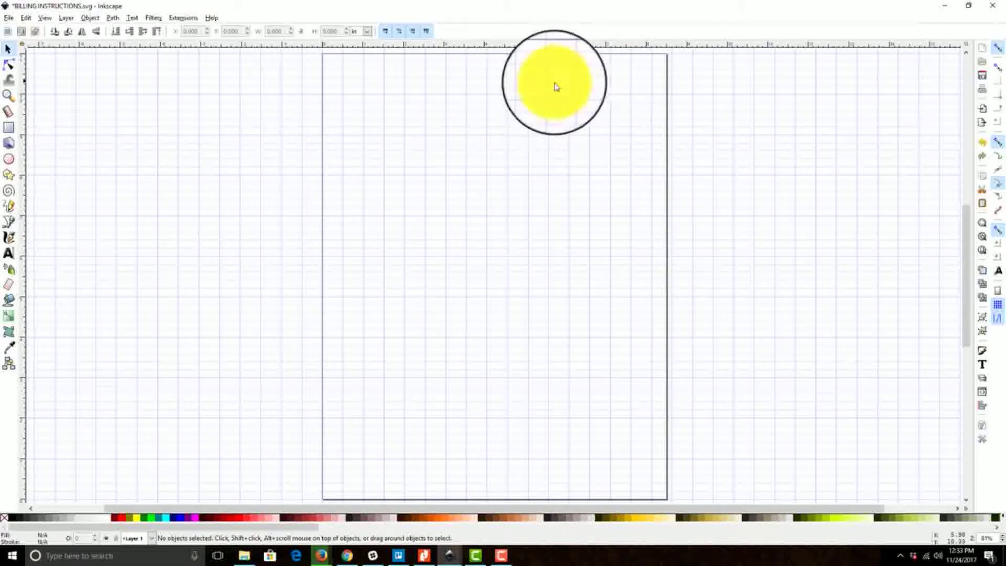
Switch to TEMPLATE.svg and copy the Guida Surveying Inc. logo group beneath the portrait.
mouse_move(450, 553)
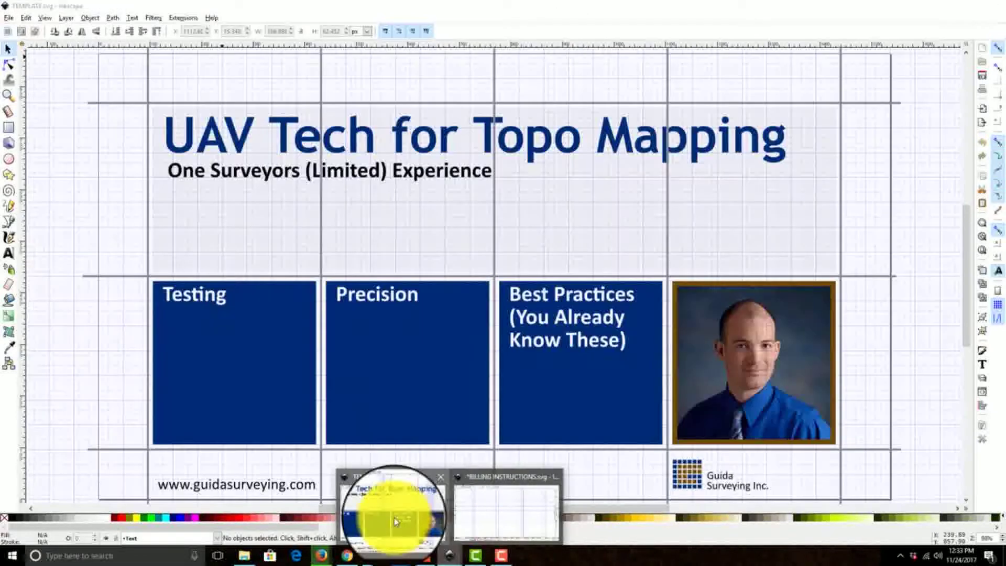
left_click(396, 521)
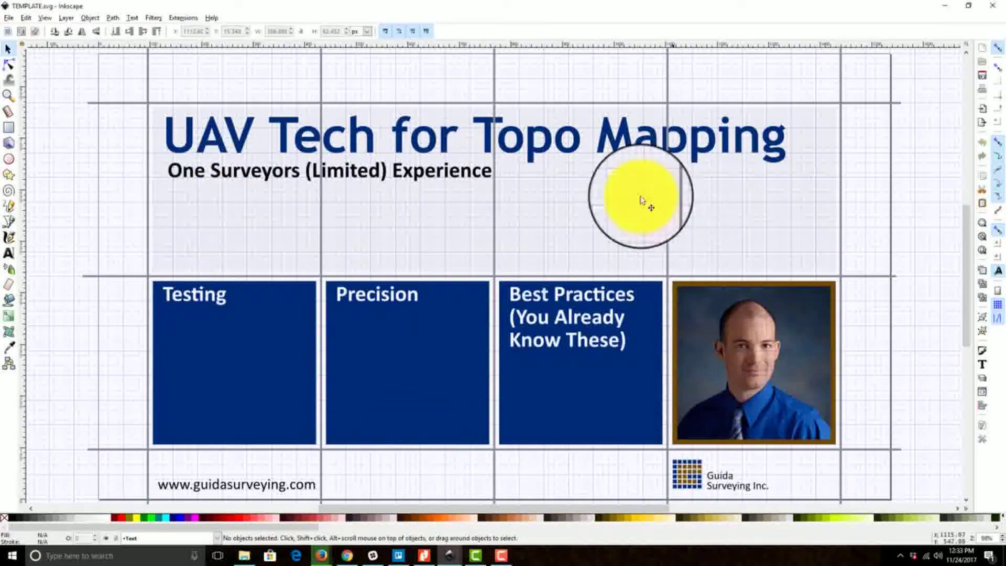
scroll(828, 336, "down", 4)
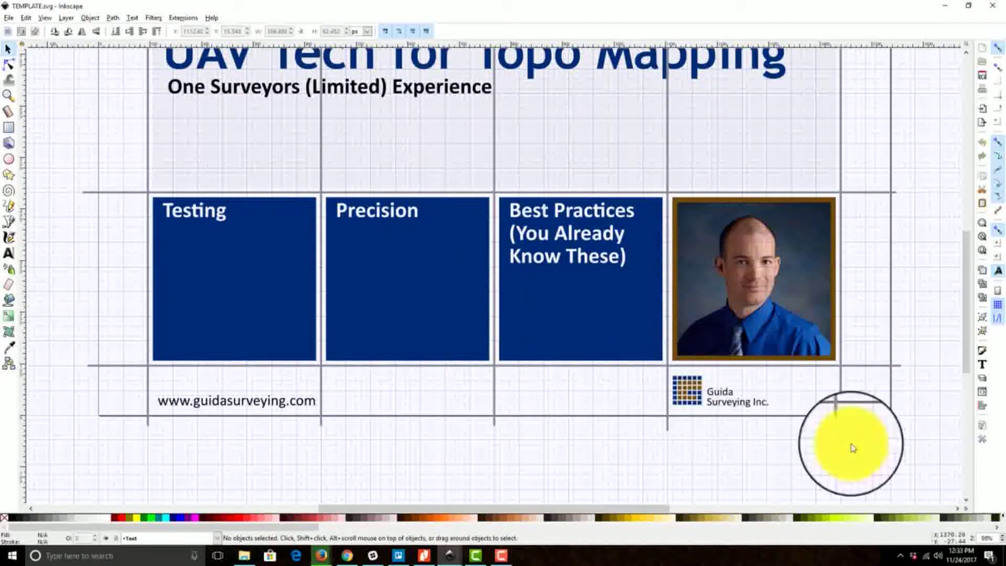
left_click(684, 389)
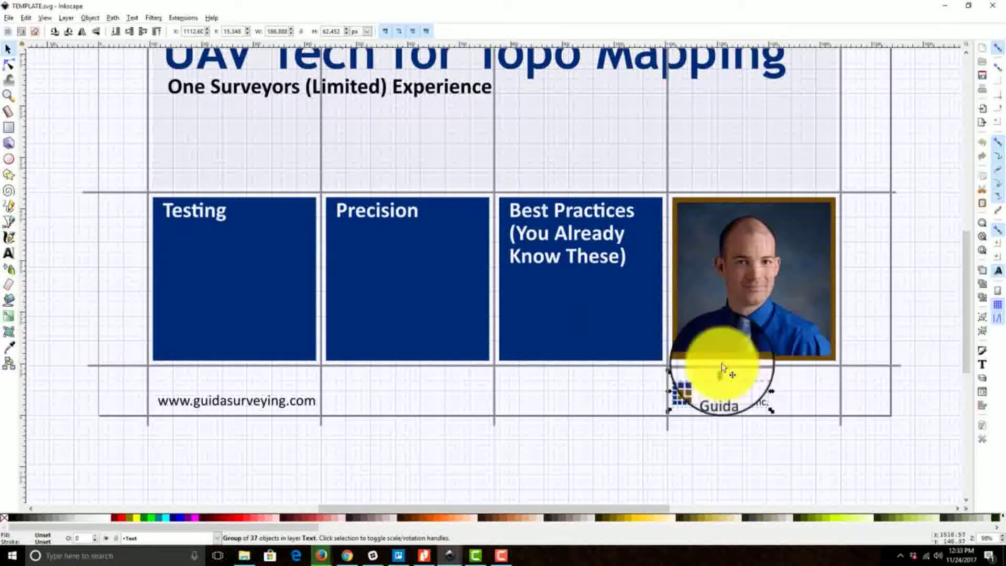
left_click(25, 19)
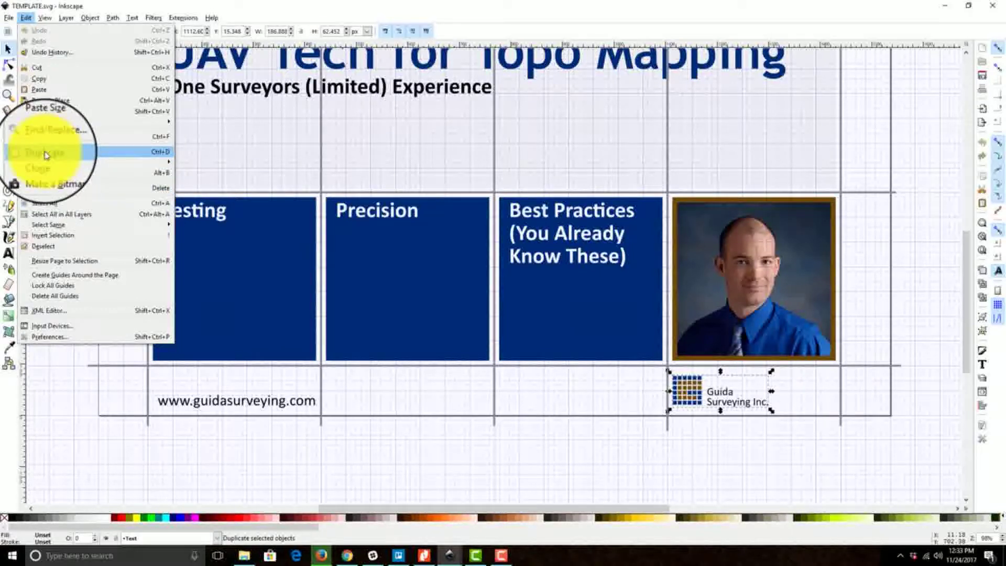
left_click(48, 84)
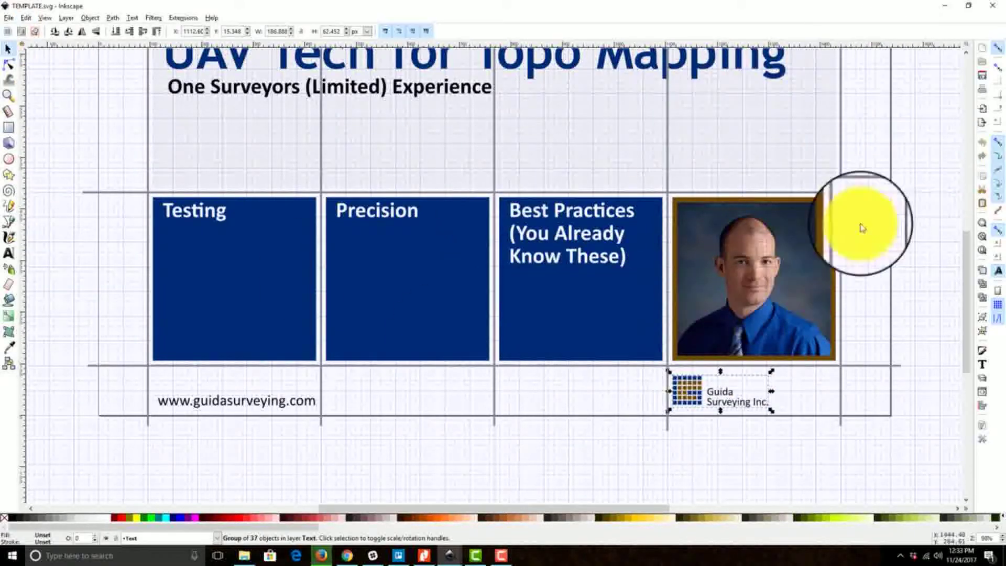
Paste the logo into BILLING INSTRUCTIONS.svg and place it inside the page's upper-left corner at about X 0.41 in, Y 9.56 in.
left_click(945, 6)
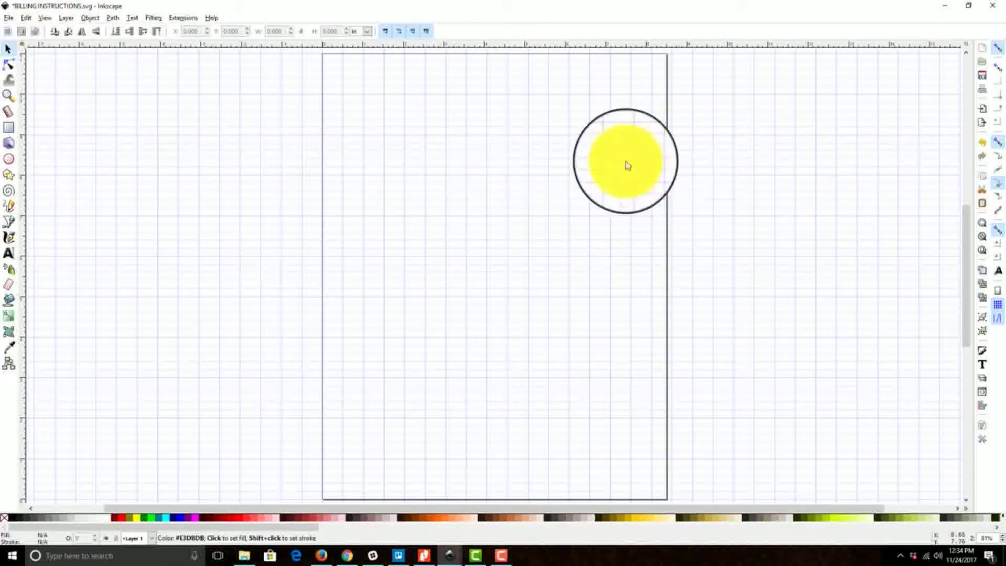
left_click(24, 18)
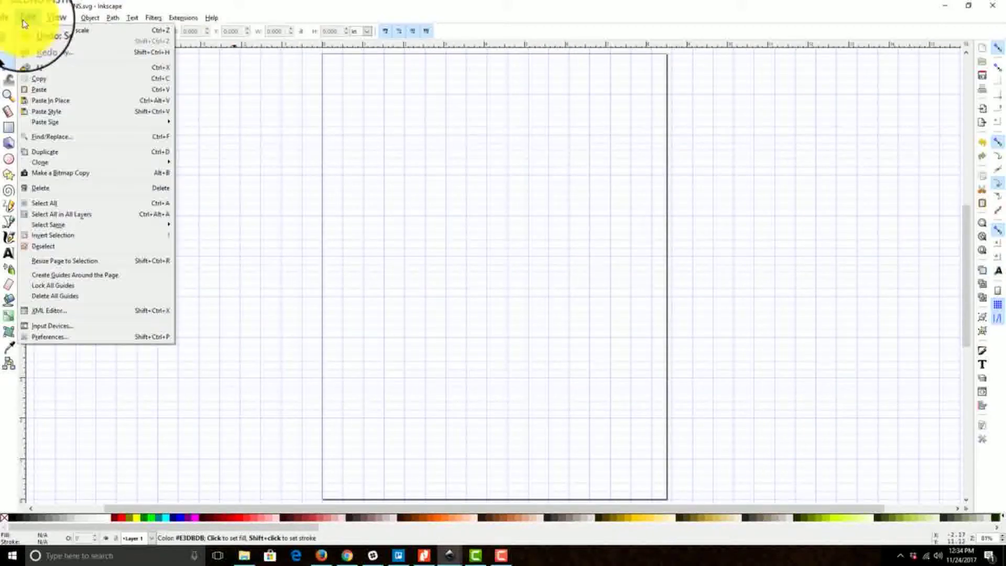
left_click(49, 89)
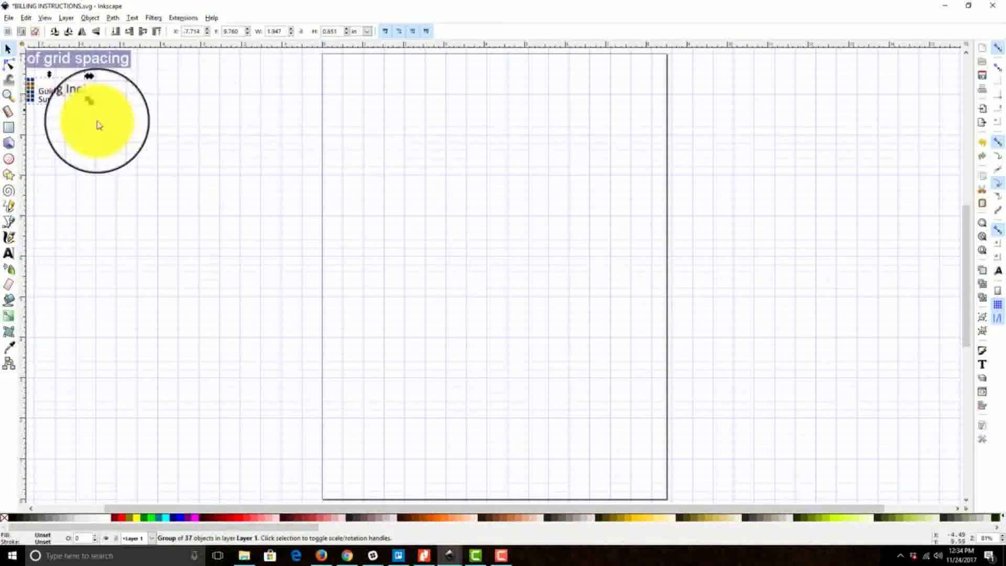
left_click_drag(32, 98, 362, 101)
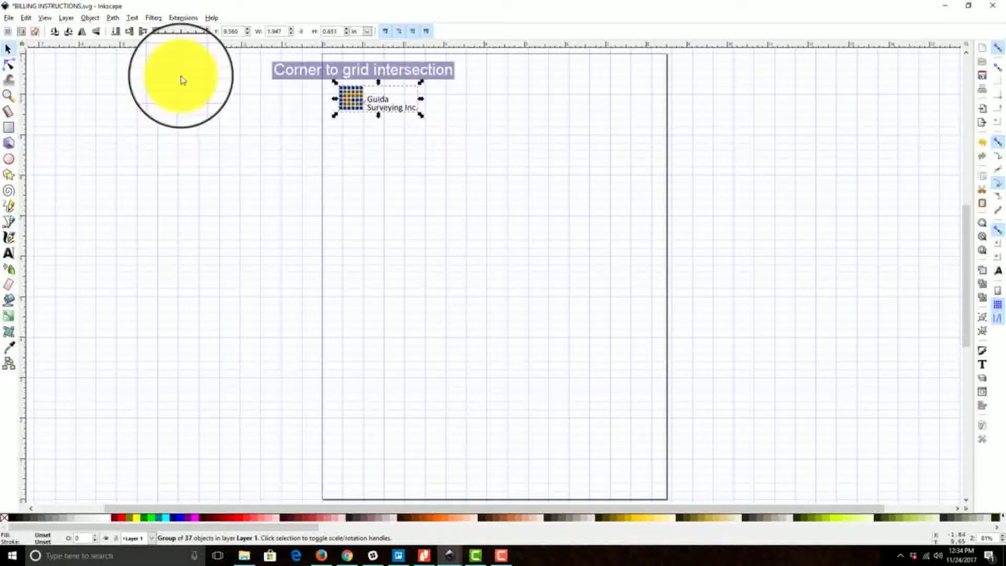
Move the logo inward from the page corner, snapped to the grid at about X 1.01 in, Y 9.36 in.
left_click(25, 19)
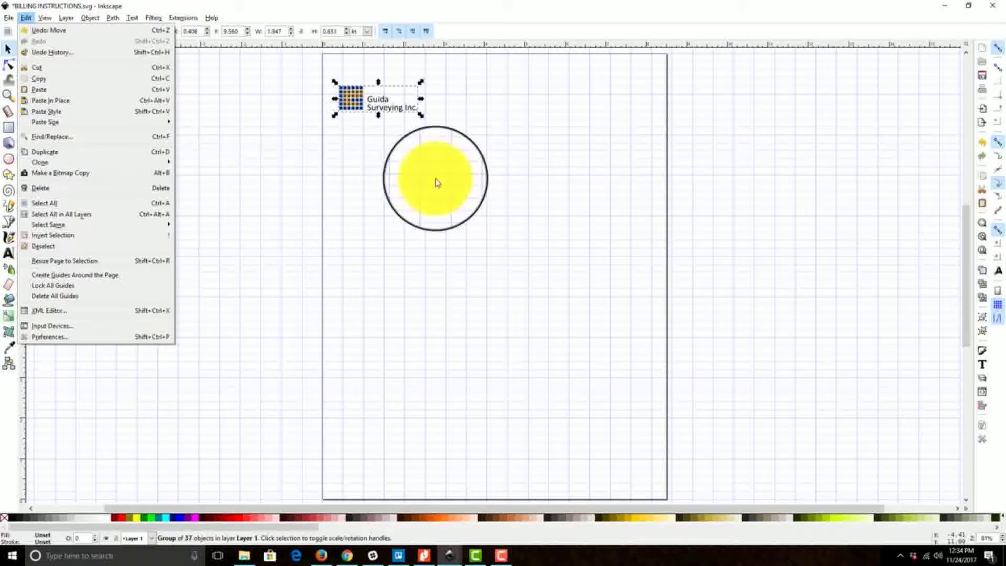
left_click(477, 240)
scroll(73, 147, "up", 3)
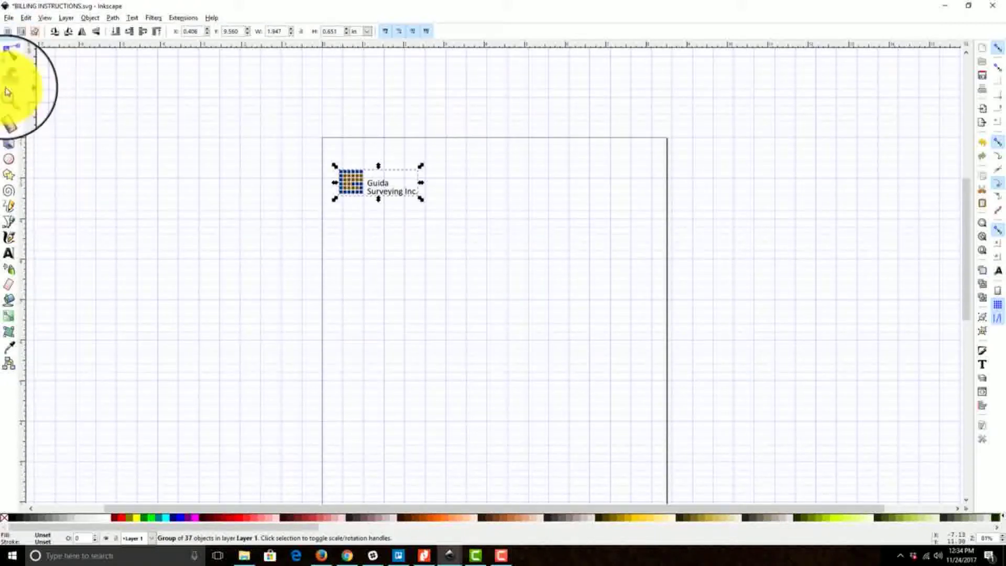
left_click(8, 96)
left_click_drag(285, 90, 686, 225)
left_click(9, 51)
left_click_drag(180, 269, 235, 296)
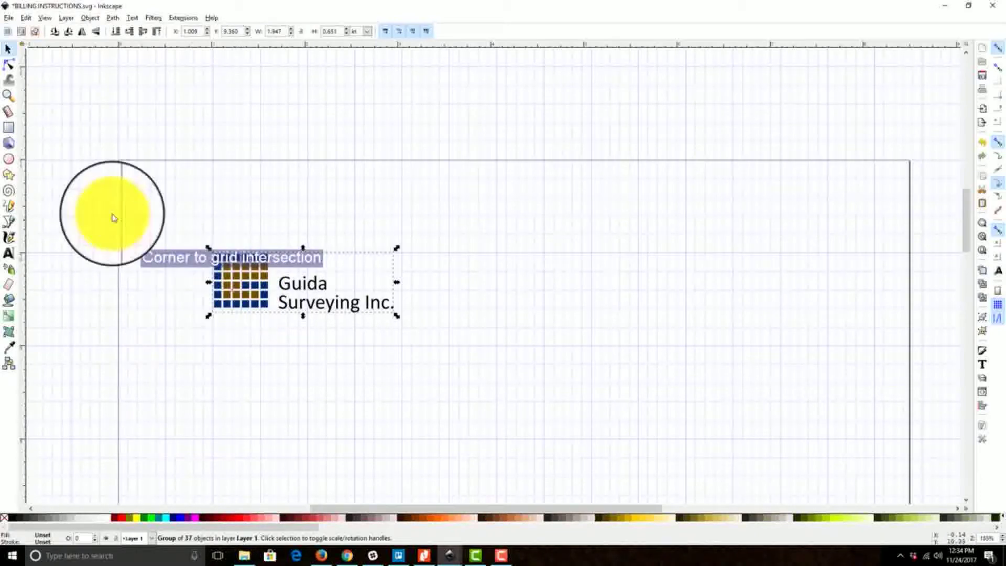
Shift the logo slightly down and inward on the grid to about X 1.1 in, Y 9.2 in.
scroll(848, 348, "down", 2)
left_click_drag(173, 257, 218, 228)
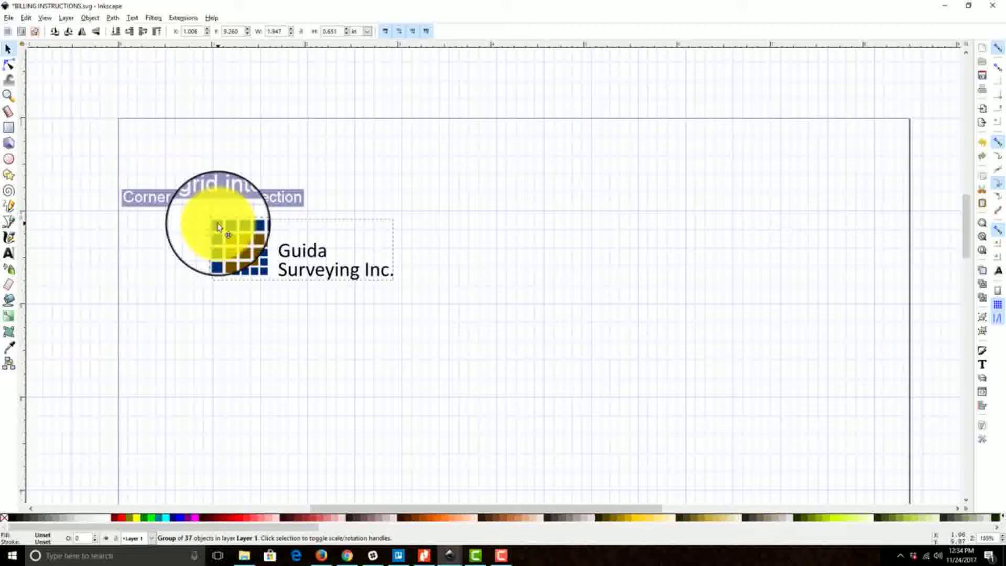
left_click(285, 317)
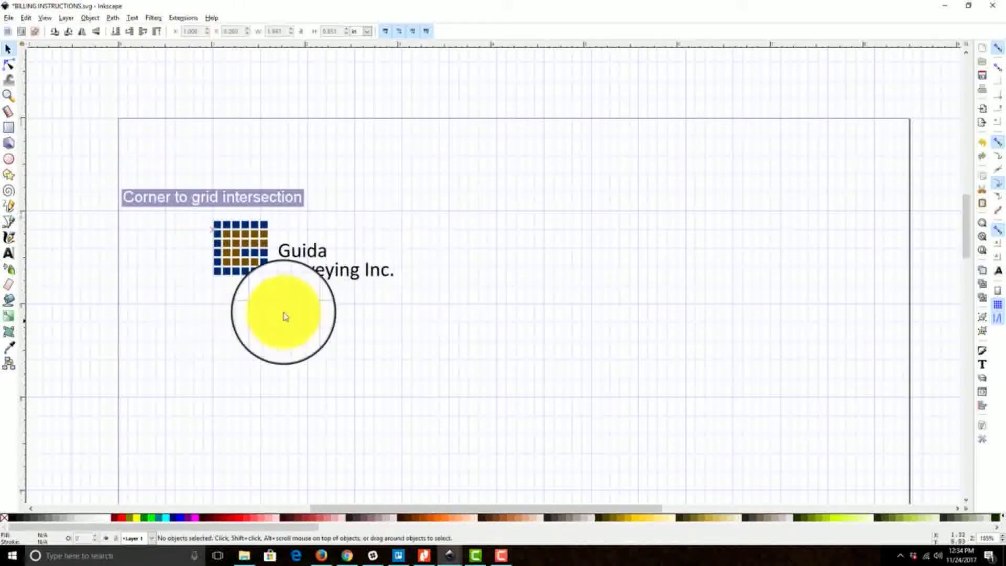
left_click(236, 224)
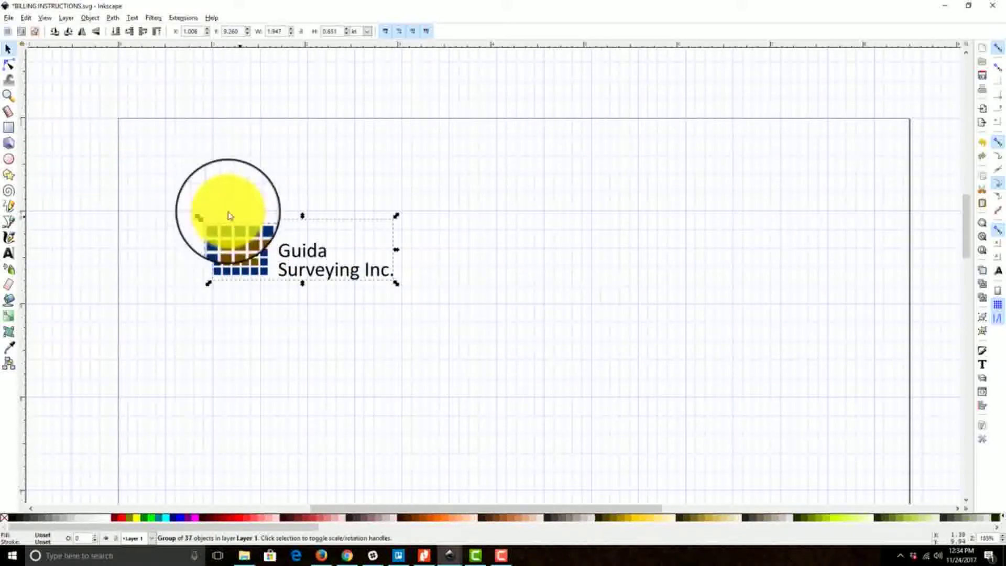
left_click_drag(215, 226, 227, 237)
left_click(443, 344)
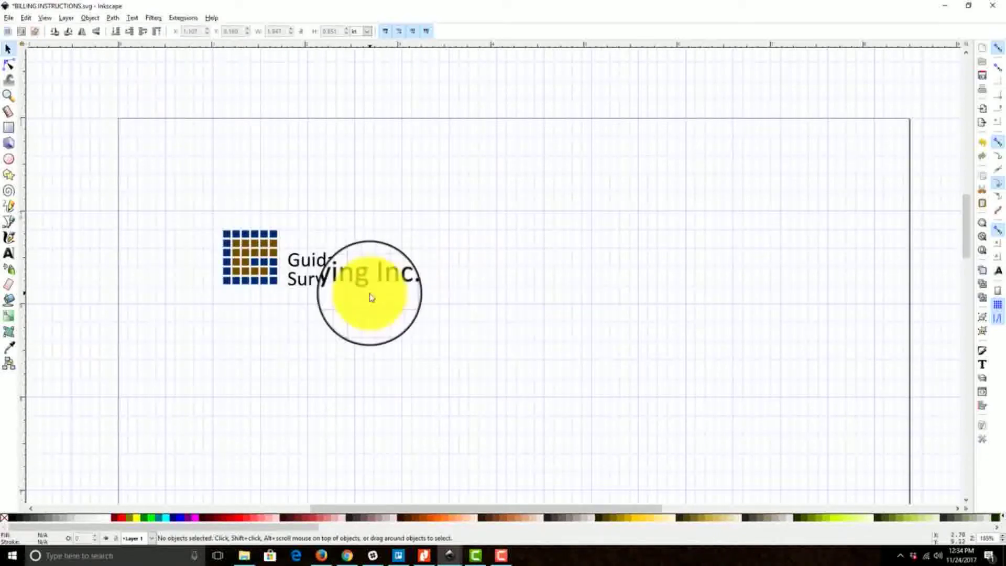
Show the text and font settings and add a flowed text frame beside the logo reading BILLING INSTRUCTIONS.
left_click_drag(675, 355, 636, 333)
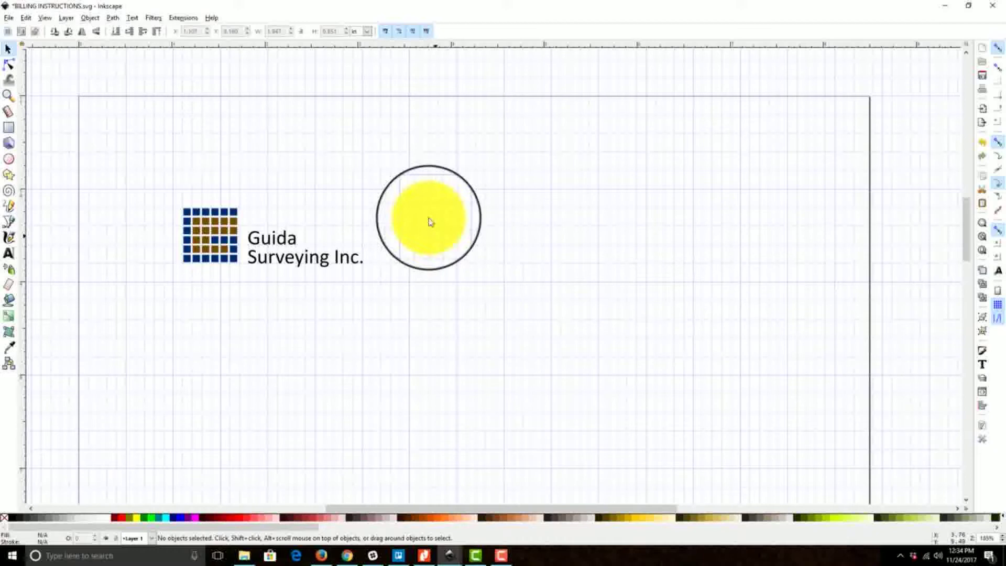
left_click(983, 362)
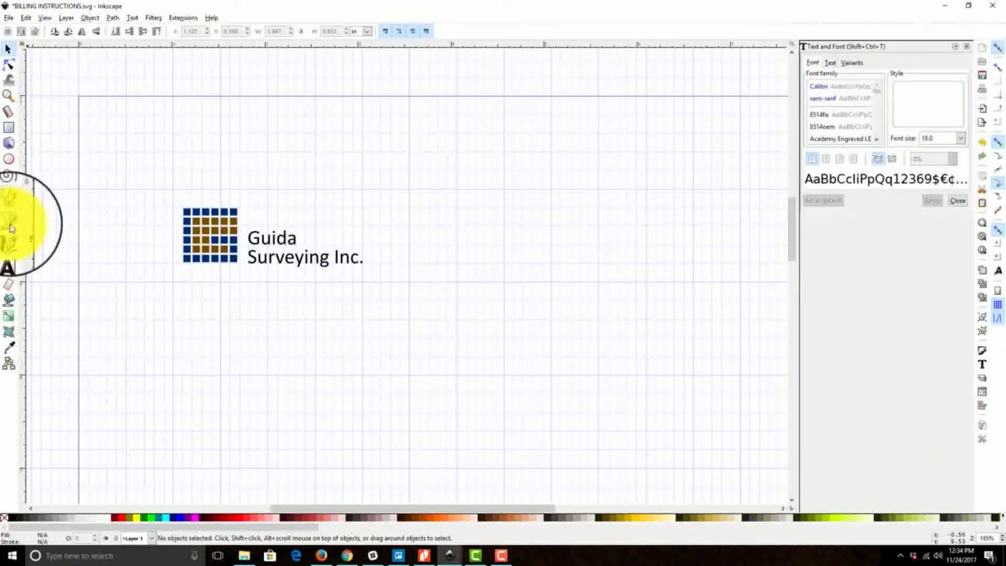
left_click(7, 257)
left_click_drag(381, 190, 766, 365)
scroll(640, 285, "right", 6)
scroll(640, 285, "down", 1)
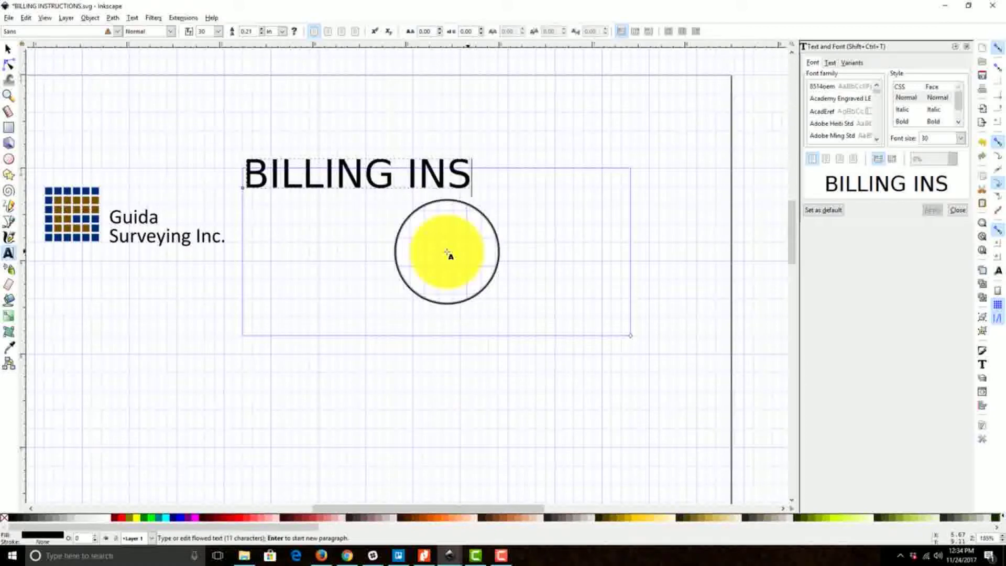
left_click(7, 49)
Apply the Trebuchet MS font to the BILLING INSTRUCTIONS text.
left_click(492, 204)
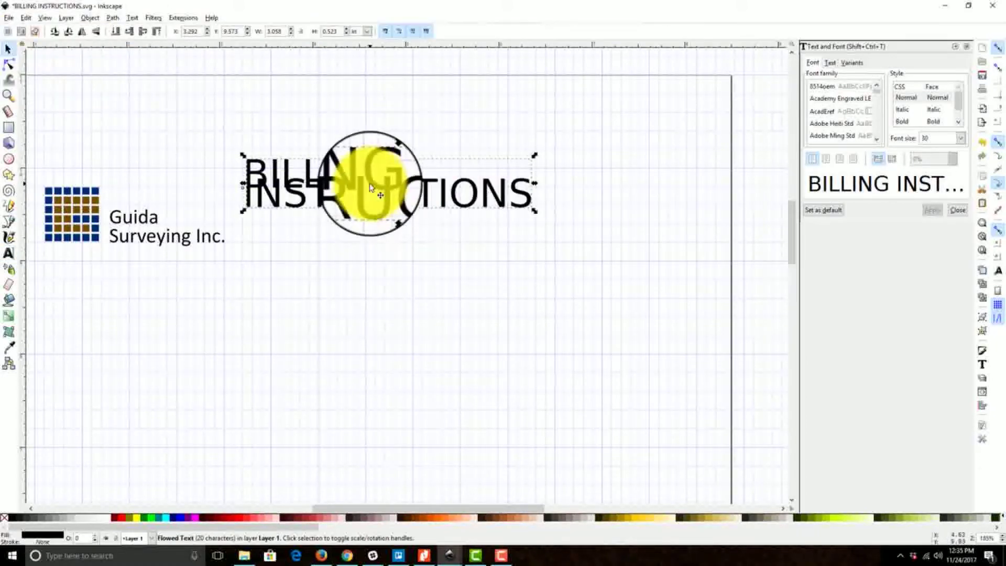
left_click_drag(891, 47, 804, 68)
left_click(830, 52)
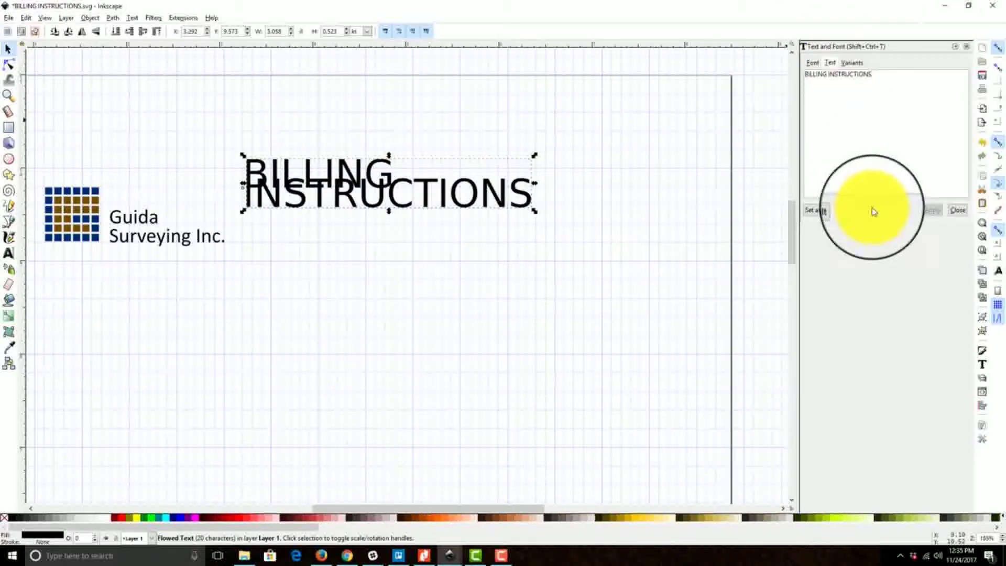
left_click(803, 52)
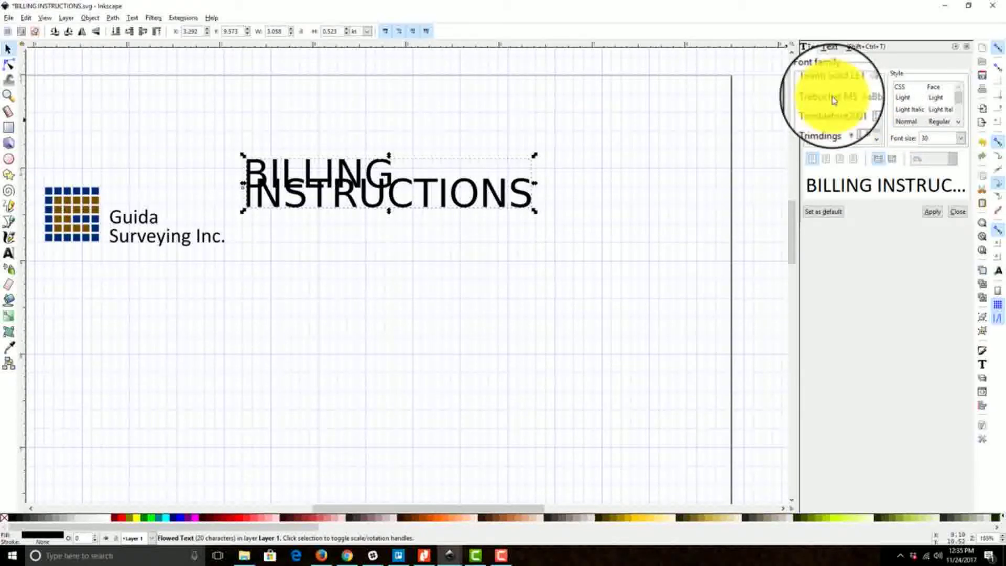
left_click(830, 97)
left_click(938, 212)
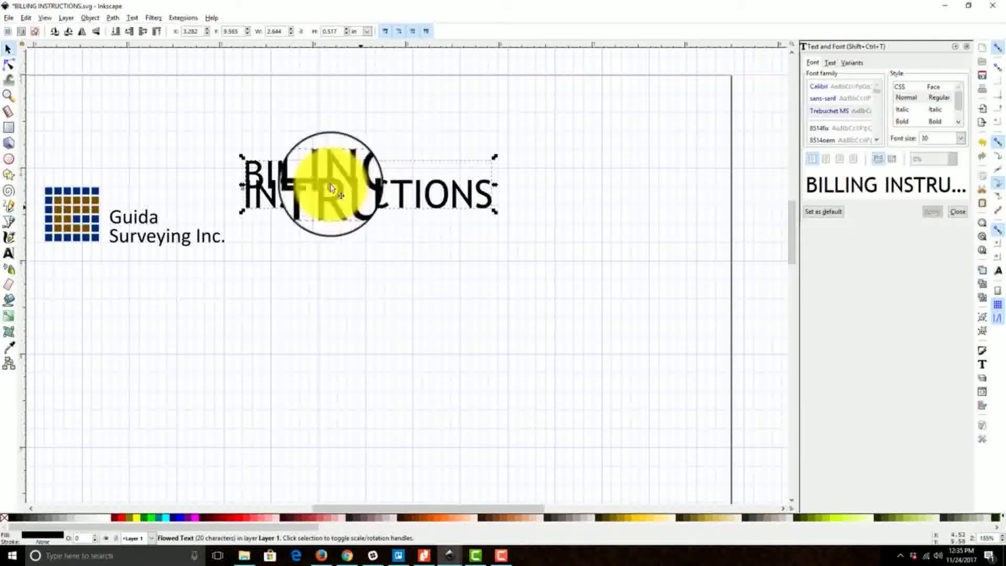
Switch the BILLING INSTRUCTIONS text's line spacing unit to px and set the spacing to 30.
scroll(268, 199, "down", 1)
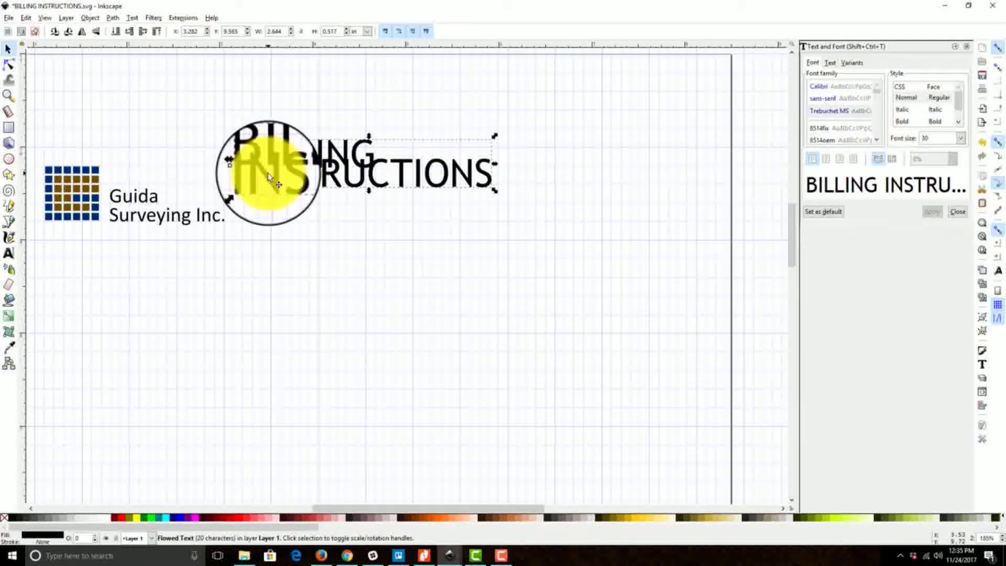
left_click(11, 255)
left_click(260, 31)
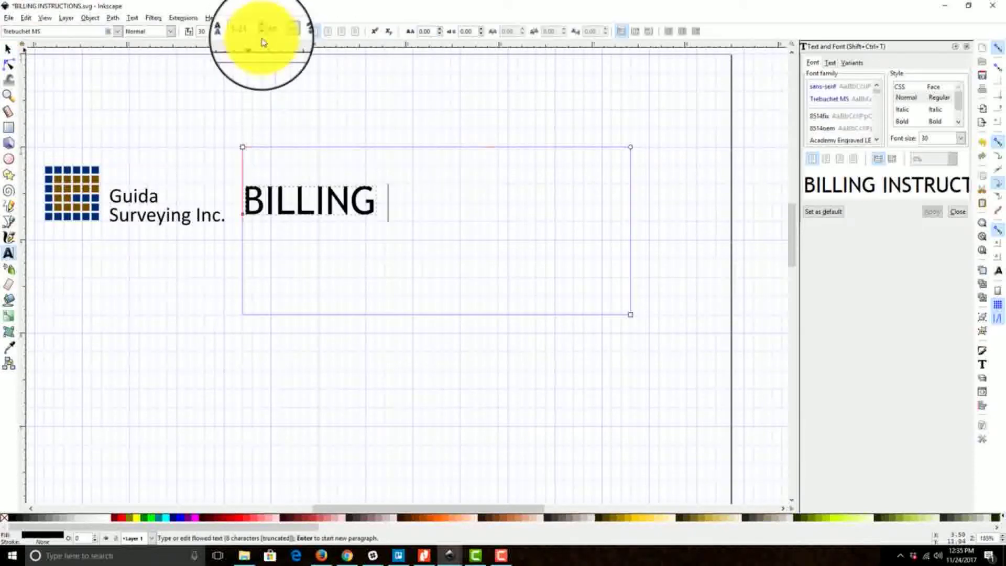
left_click(261, 32)
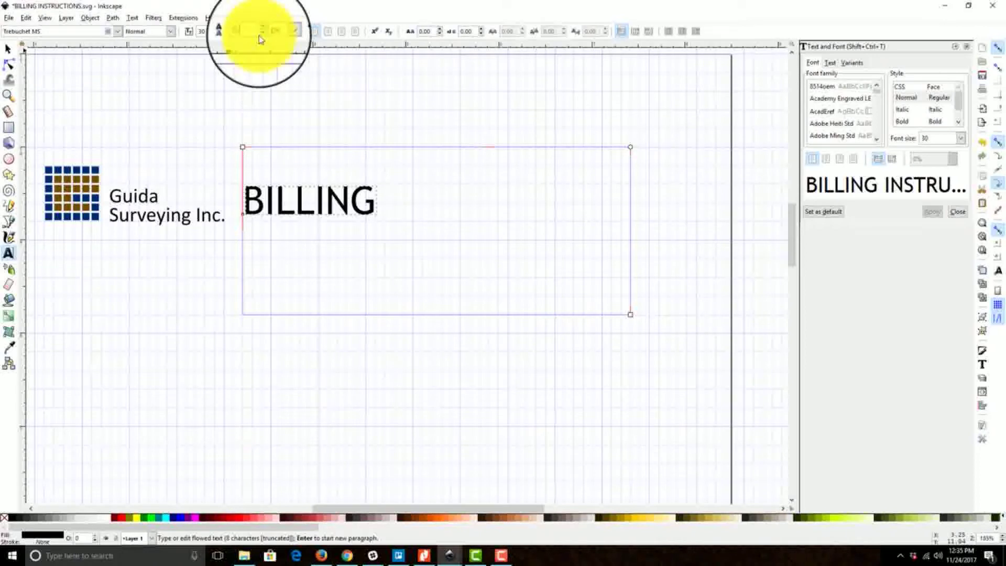
key("Return")
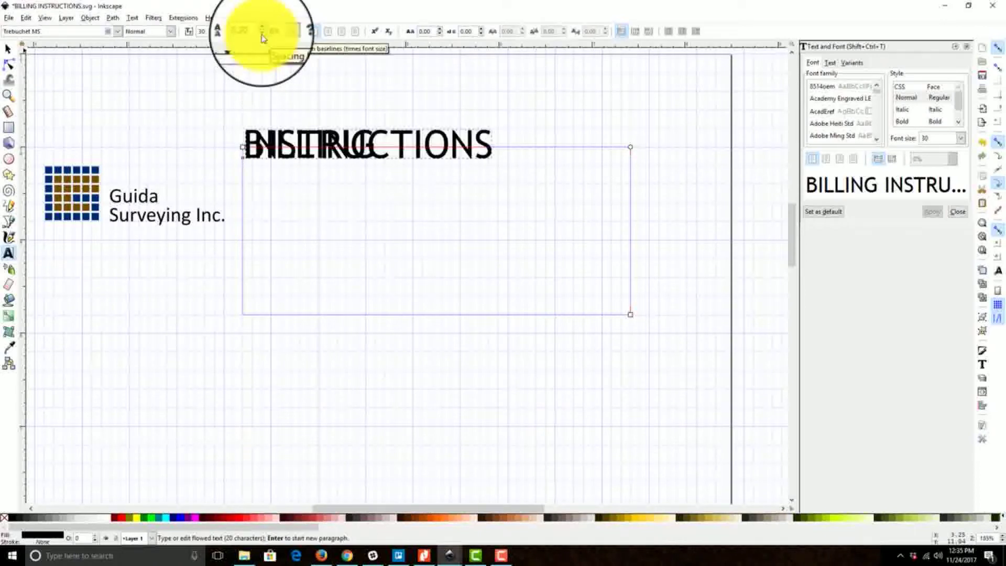
type("20")
key("Return")
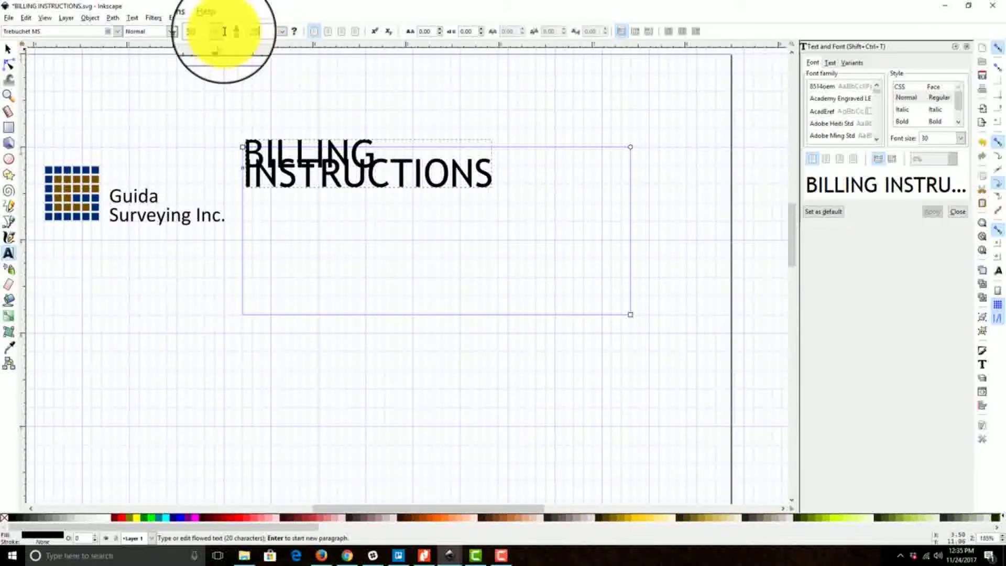
key("Return")
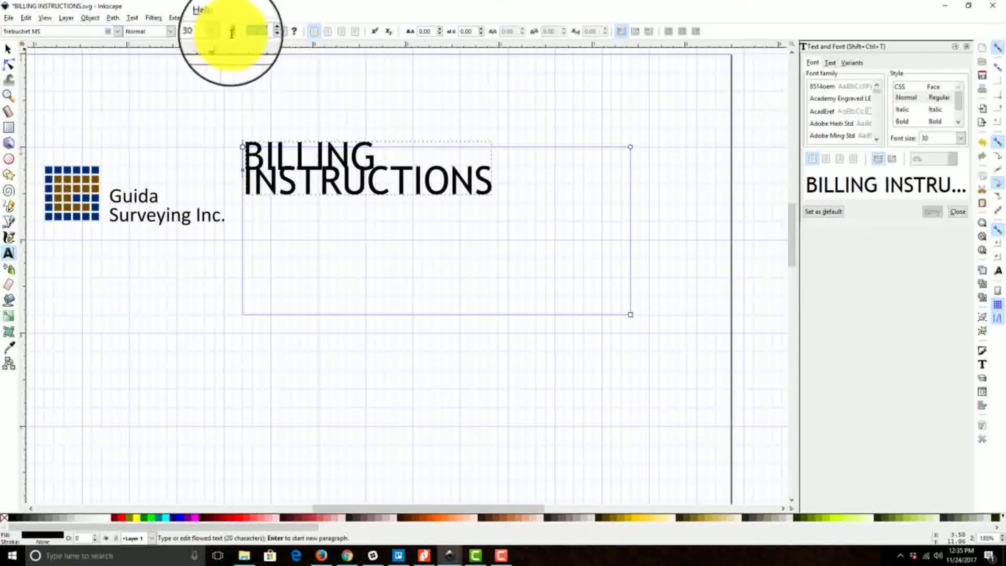
key("Return")
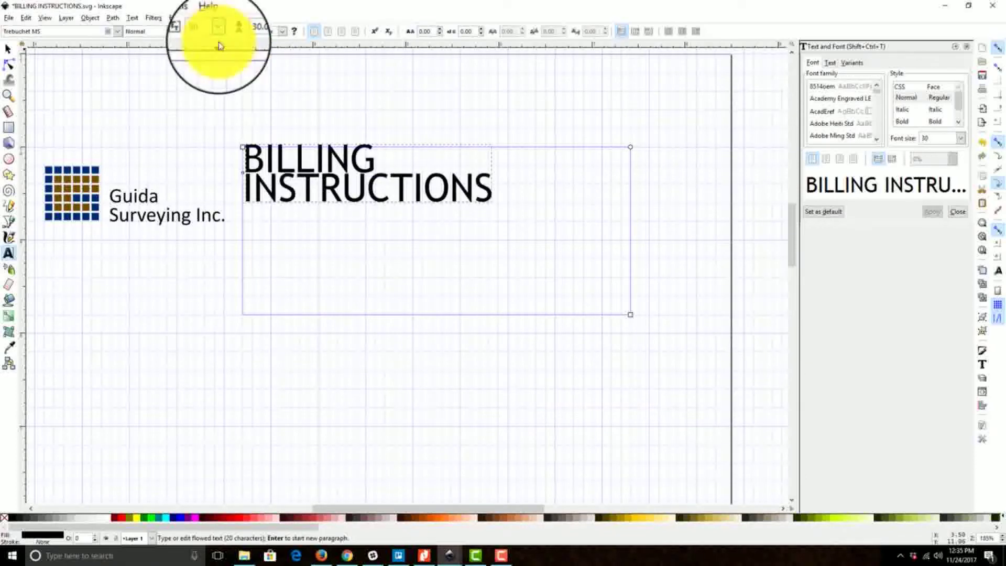
Set the BILLING INSTRUCTIONS text's line spacing to 40 px and its font size to 30.
key("Return")
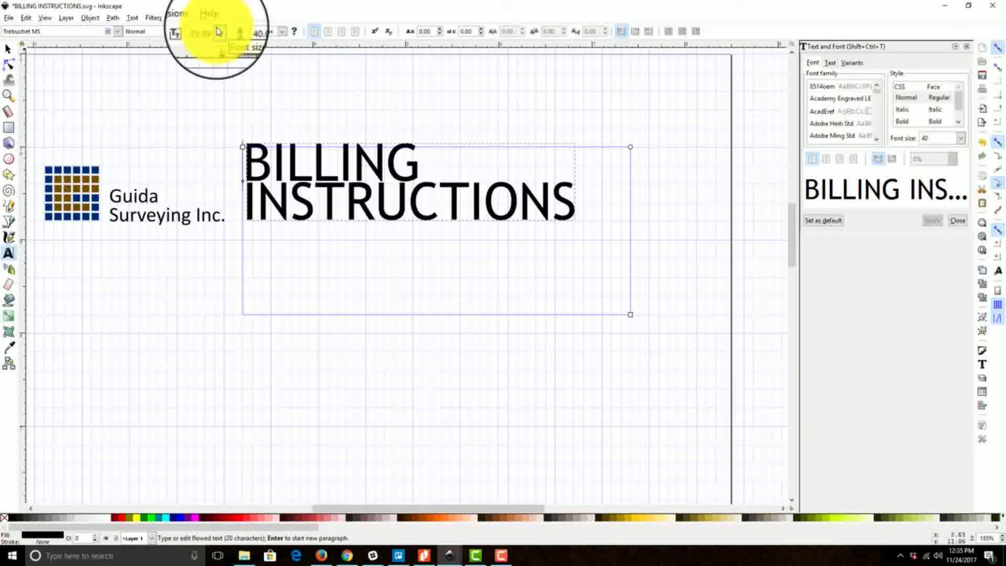
left_click_drag(214, 34, 196, 34)
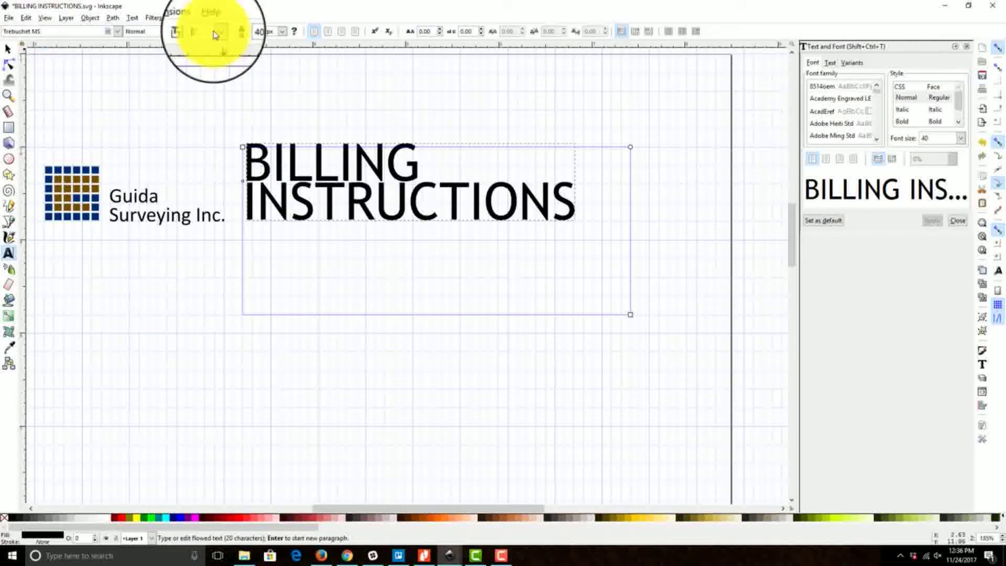
type("30")
key("Return")
Enable text anchor snapping and snap the BILLING INSTRUCTIONS title to a grid intersection beside the logo at about X 3.38 in, Y 9.18 in.
left_click(8, 48)
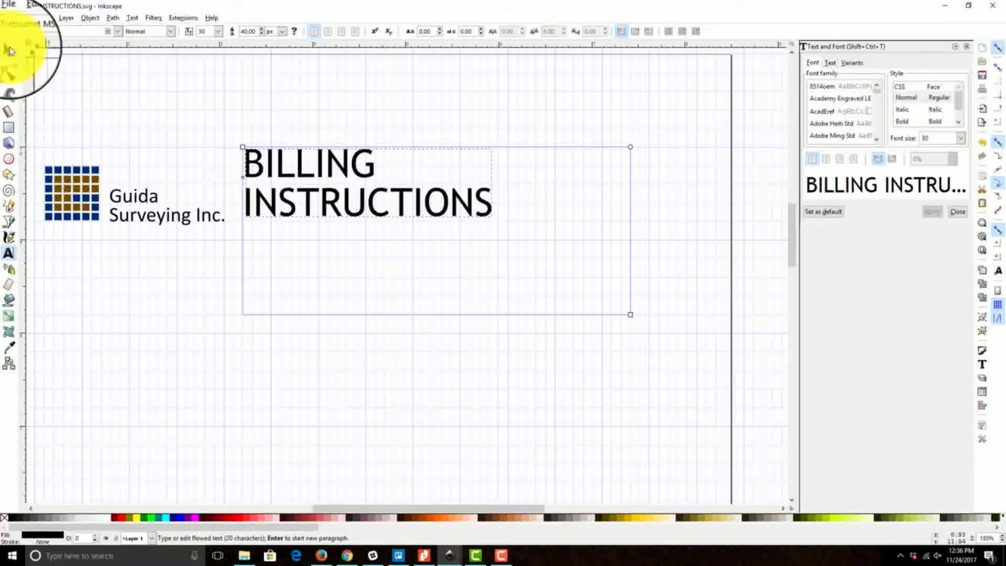
left_click_drag(365, 181, 264, 178)
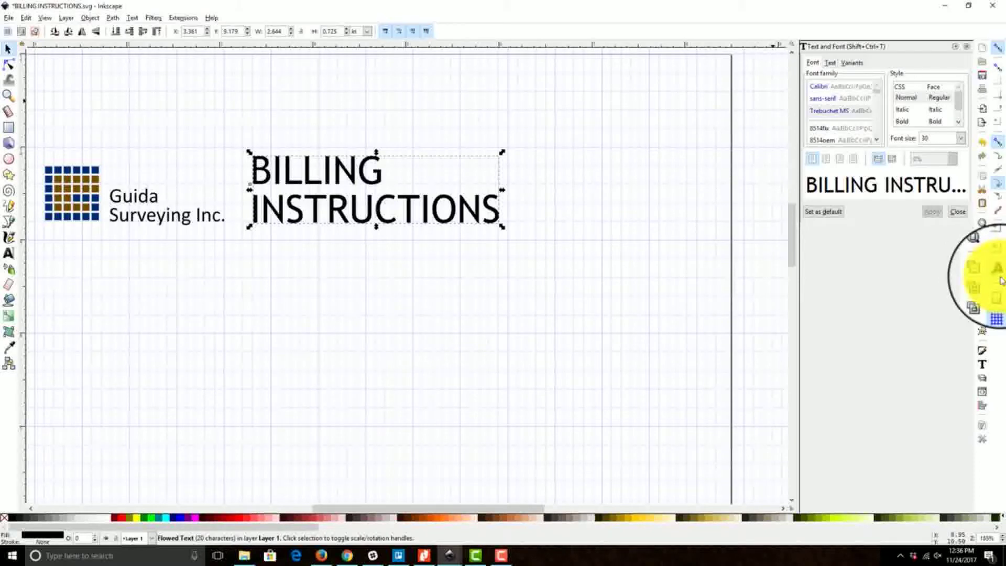
left_click_drag(258, 182, 268, 189)
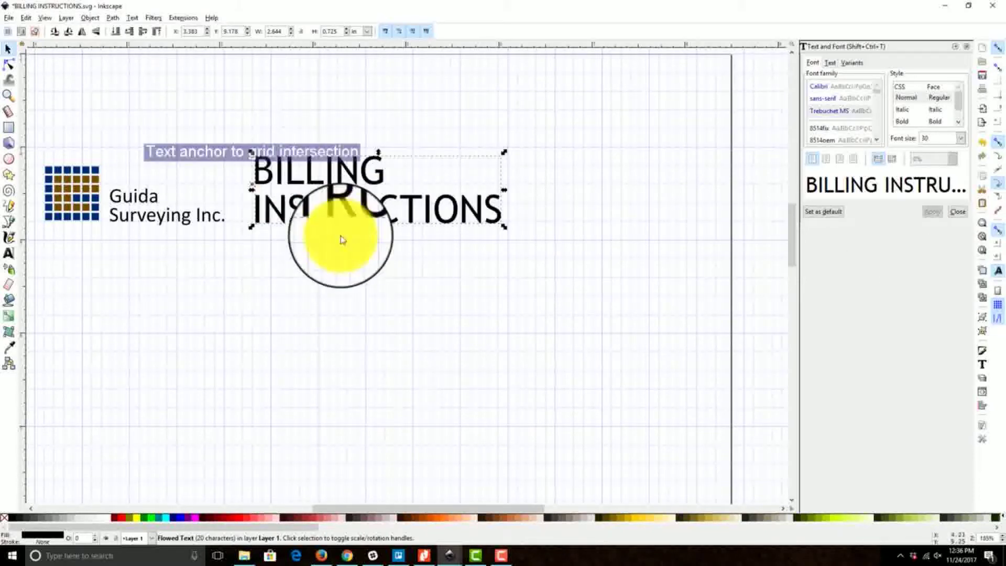
left_click(375, 316)
left_click(284, 211)
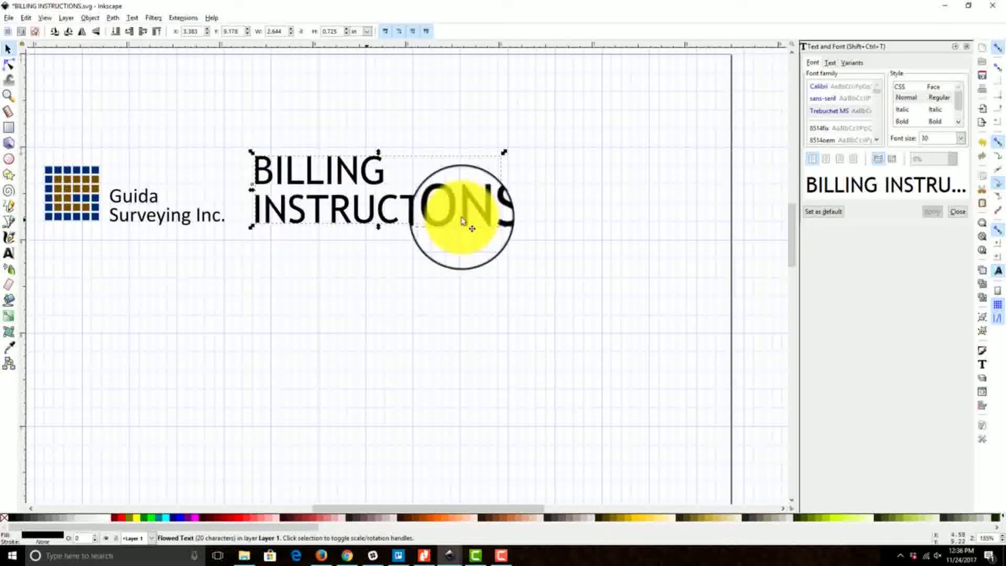
Switch the title's line spacing unit back to px and tighten the spacing slightly.
left_click(9, 254)
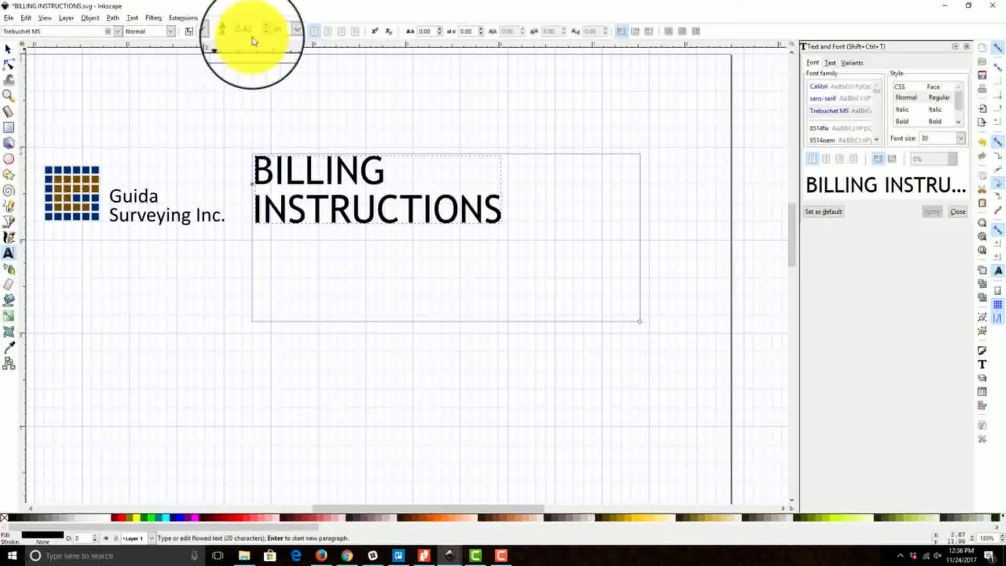
scroll(262, 40, "down", 5)
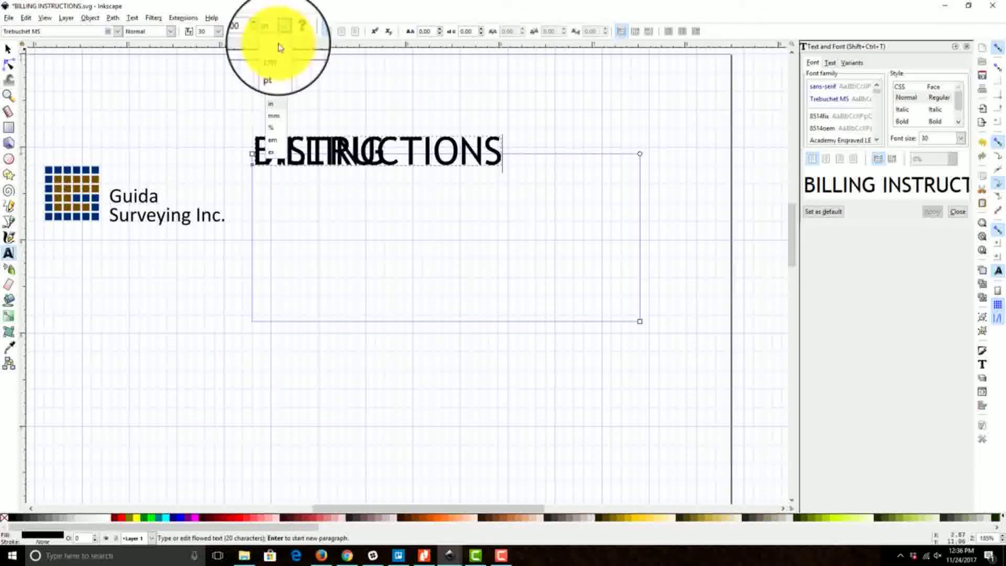
left_click(277, 93)
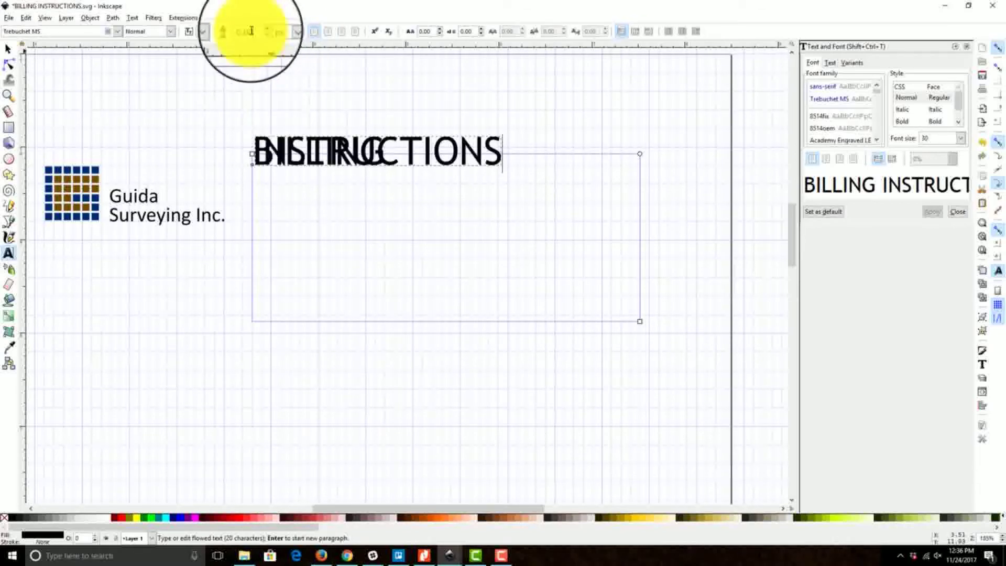
key("Return")
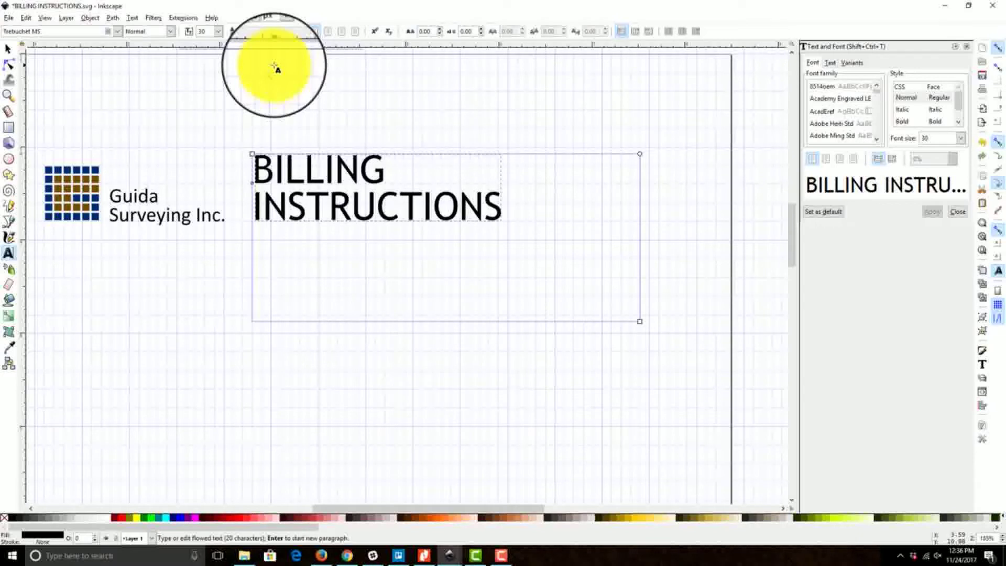
Realign the tightened title to the grid beside the logo at about X 3.38 in, Y 9.20 in.
left_click(8, 48)
left_click(256, 240)
left_click(255, 172)
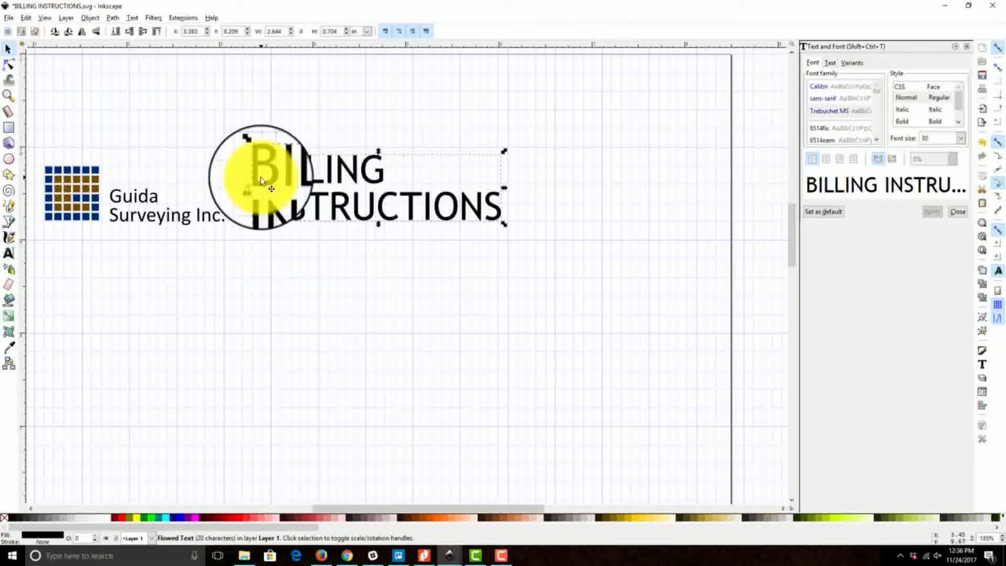
left_click(310, 279)
left_click(508, 222)
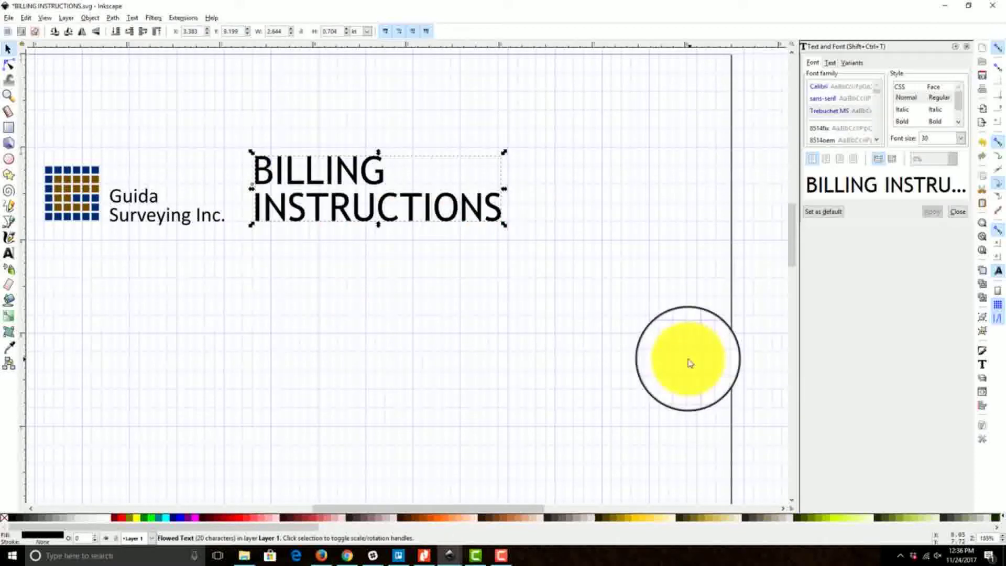
left_click(431, 333)
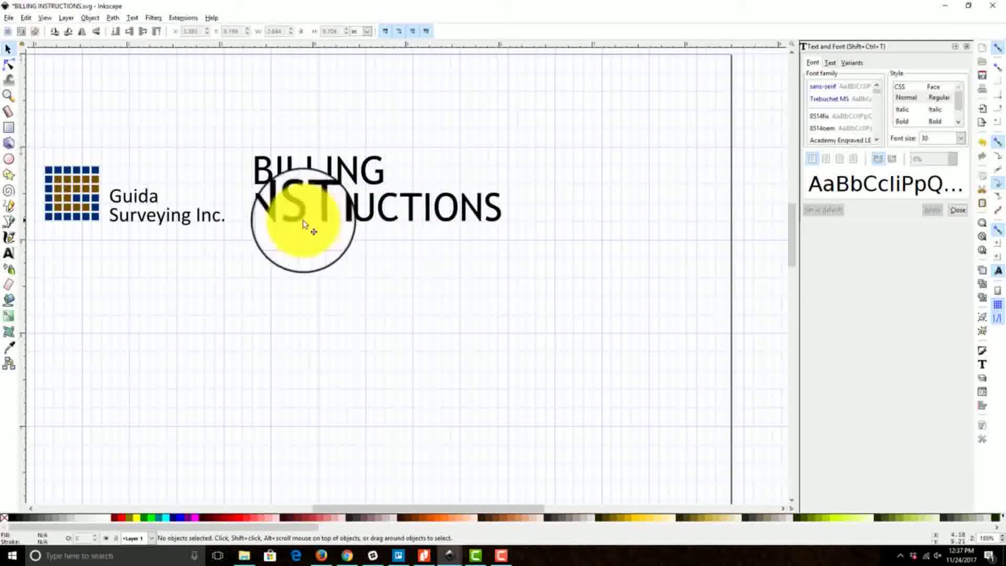
Draw a straight horizontal line about 6.6 in long beneath the logo and title, along the grid at Y 9 in.
left_click_drag(222, 365, 260, 293)
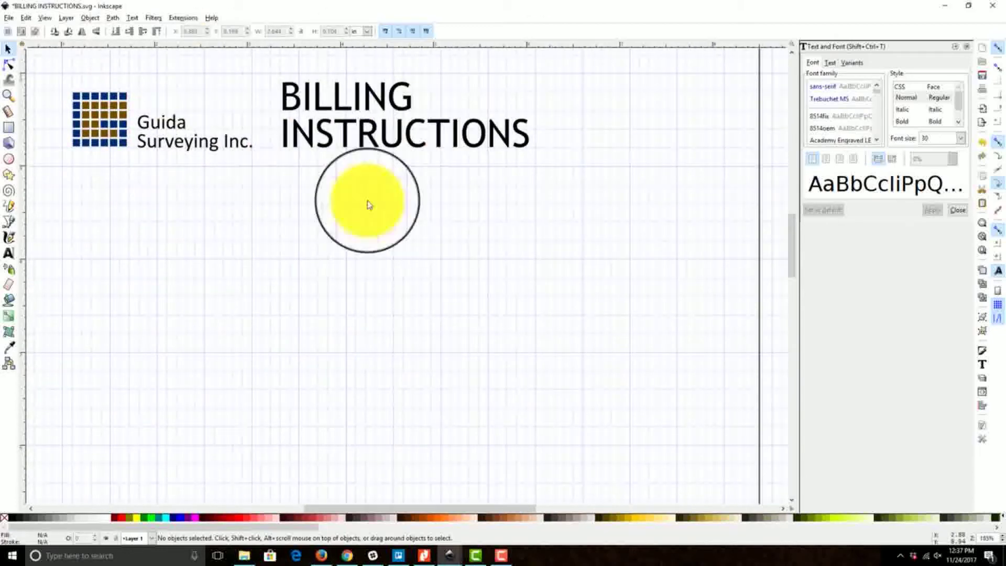
left_click(15, 223)
left_click(62, 166)
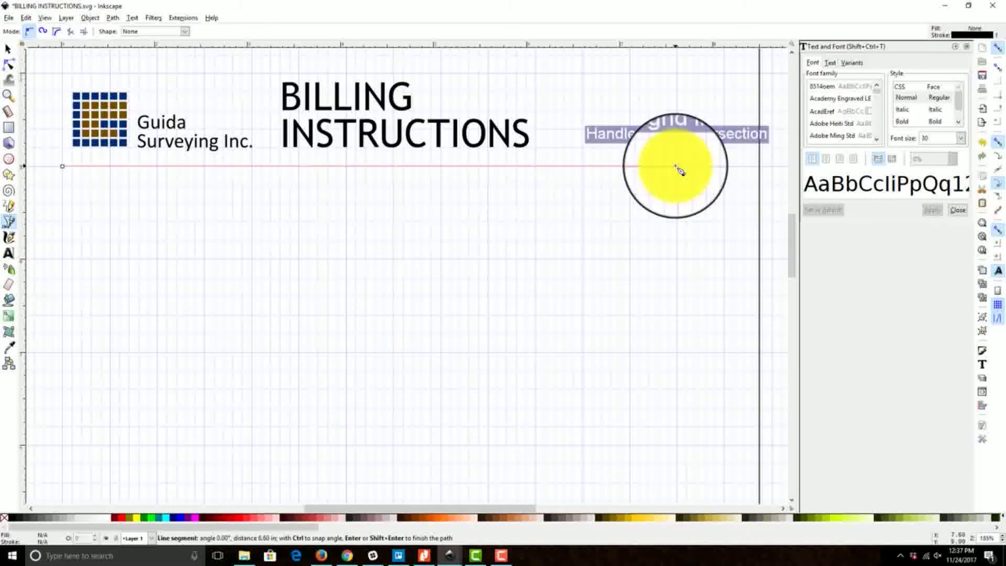
scroll(631, 216, "left", 5)
scroll(737, 218, "right", 4)
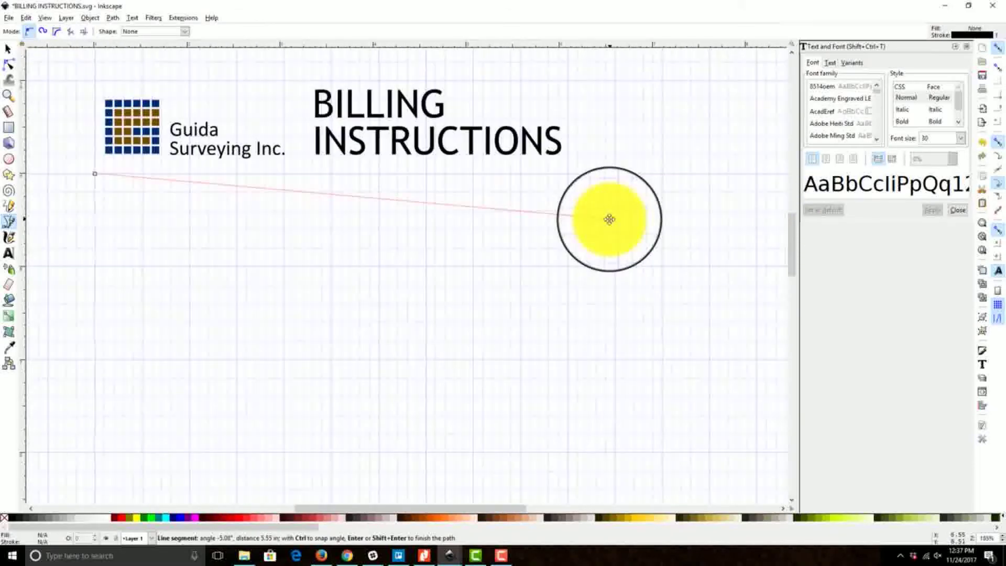
scroll(751, 167, "up", 1)
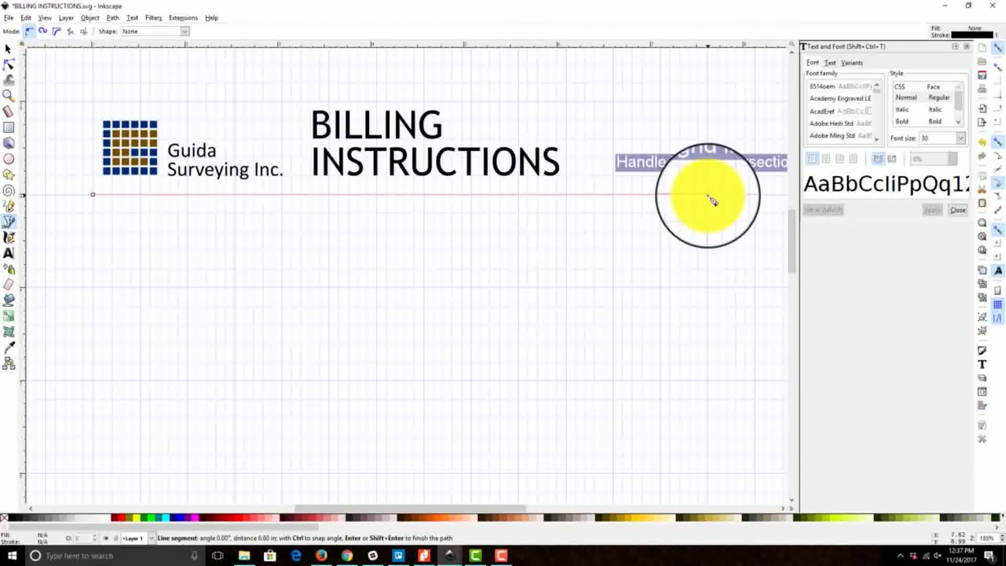
double_click(709, 197)
scroll(674, 269, "up", 4)
scroll(594, 342, "down", 2)
scroll(593, 342, "right", 8)
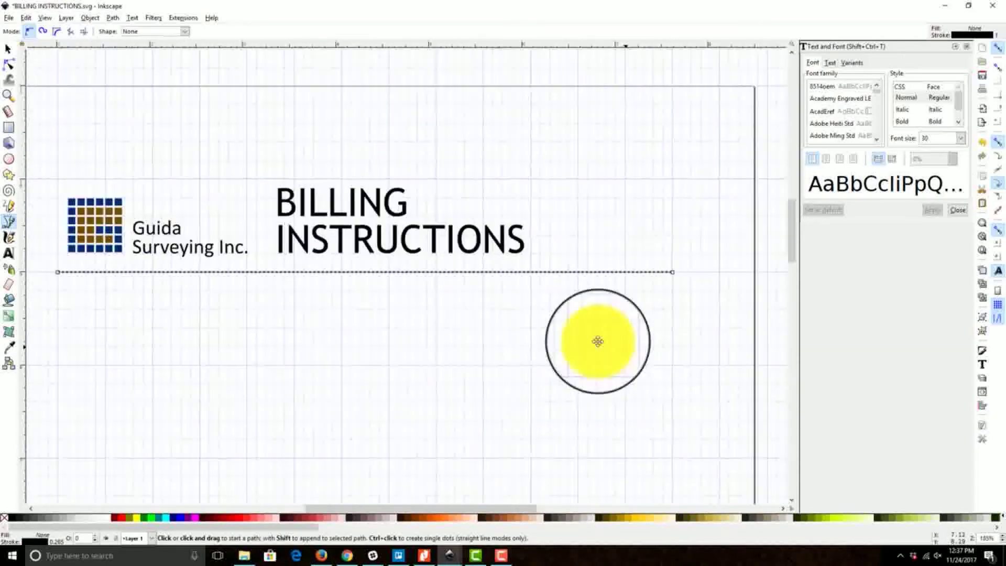
scroll(500, 320, "left", 10)
scroll(814, 329, "right", 4)
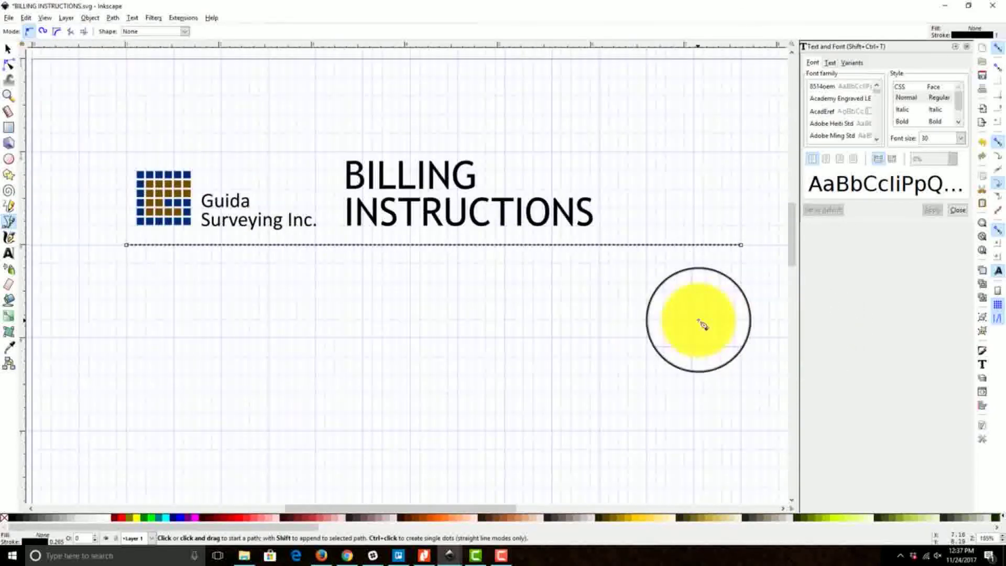
left_click(9, 50)
scroll(596, 355, "right", 10)
scroll(596, 355, "down", 3)
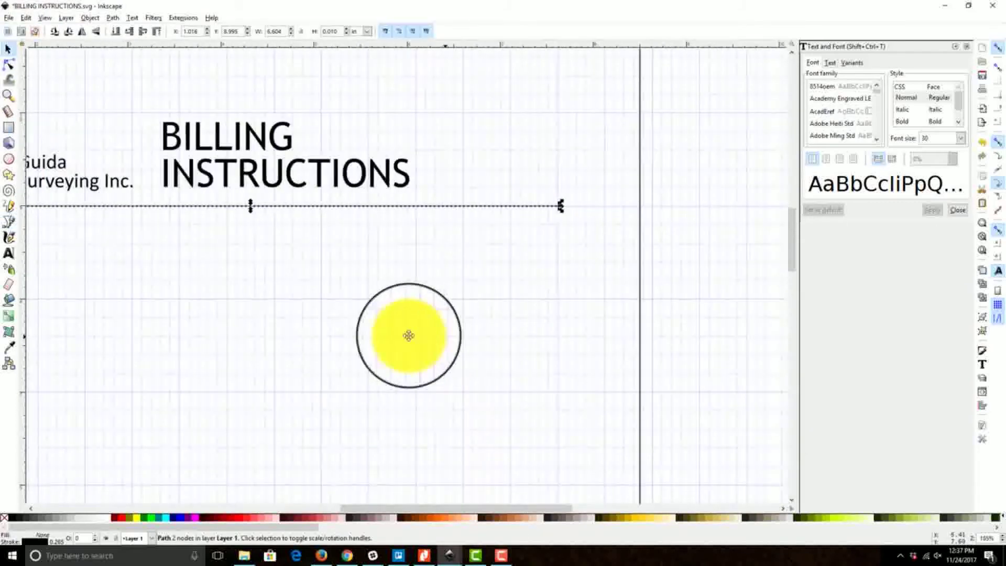
left_click(655, 262)
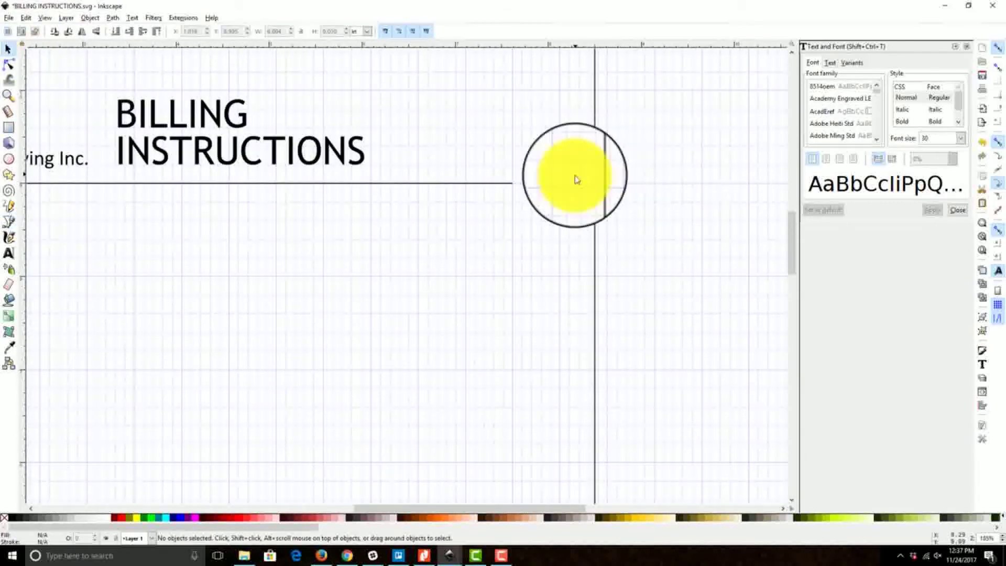
Close the text and font settings and set the rectangular grid's X spacing to 0.1 in.
left_click(961, 50)
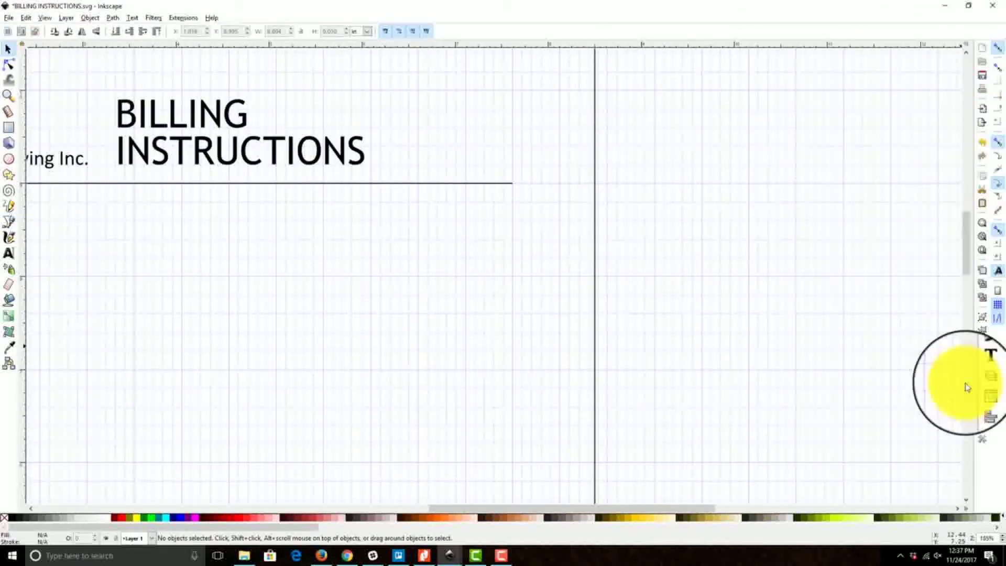
left_click(984, 427)
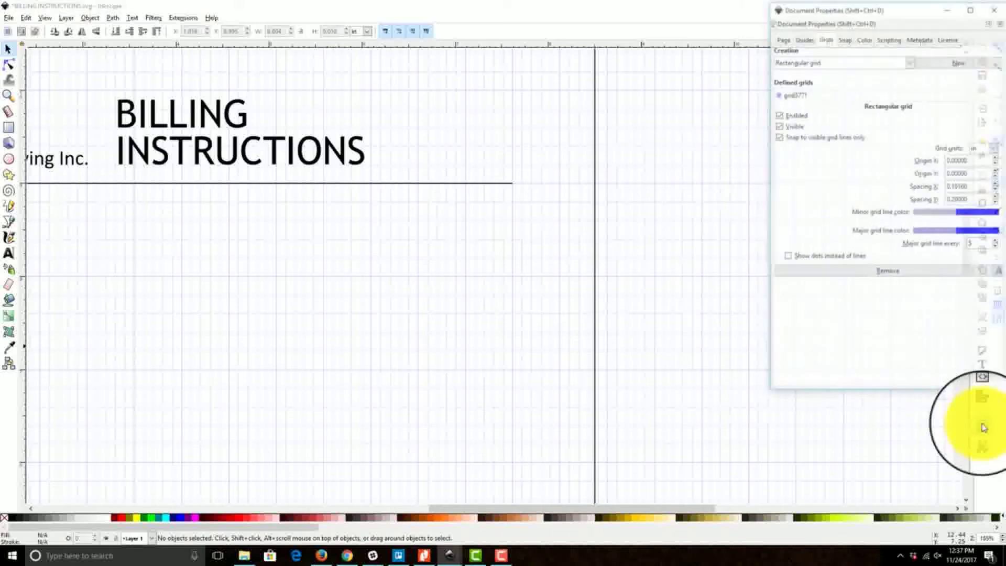
double_click(973, 186)
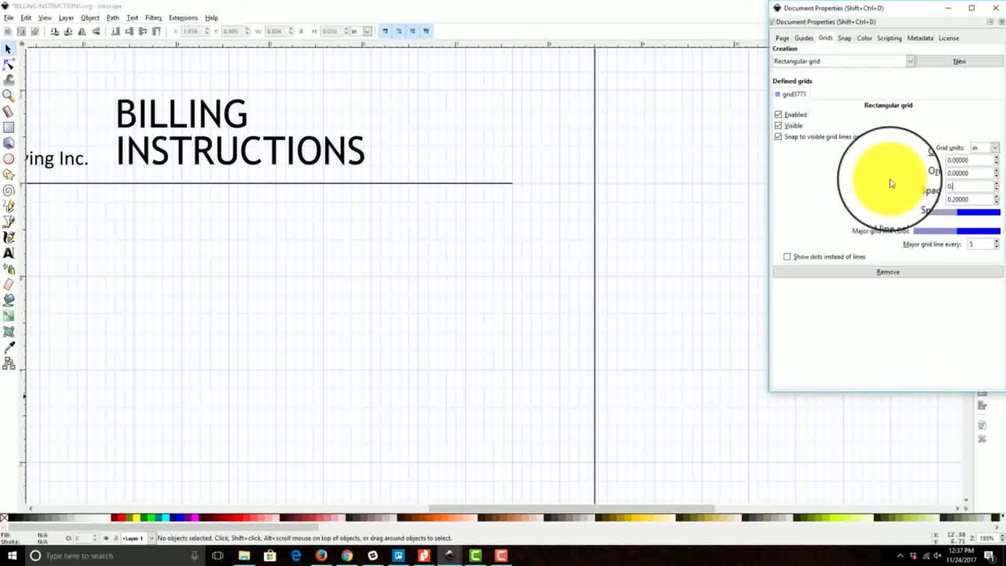
key("Return")
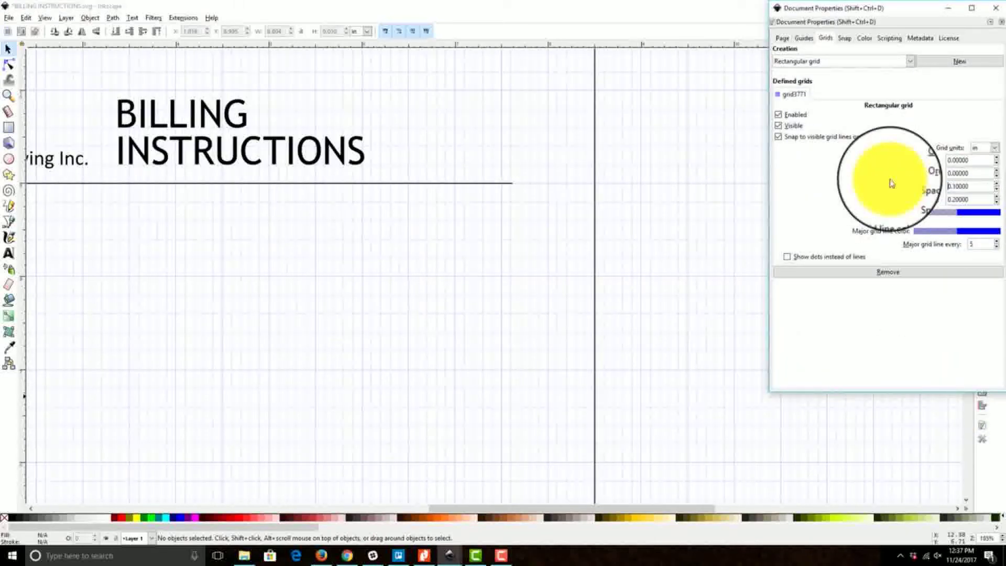
left_click(998, 6)
Snap the right end node of the horizontal line to the grid at X 7.5 in, Y 9 in, and save the document.
double_click(508, 184)
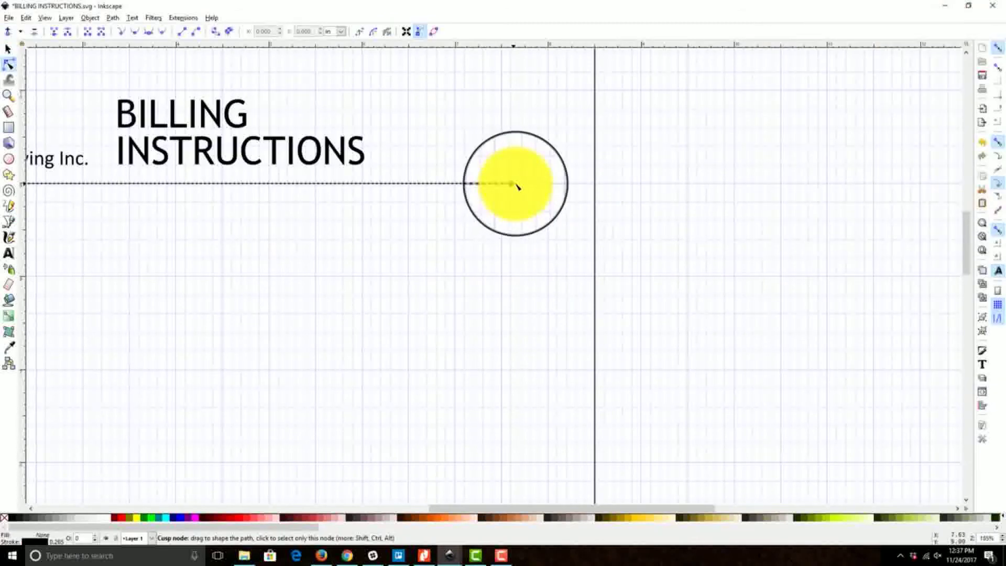
left_click_drag(515, 187, 501, 183)
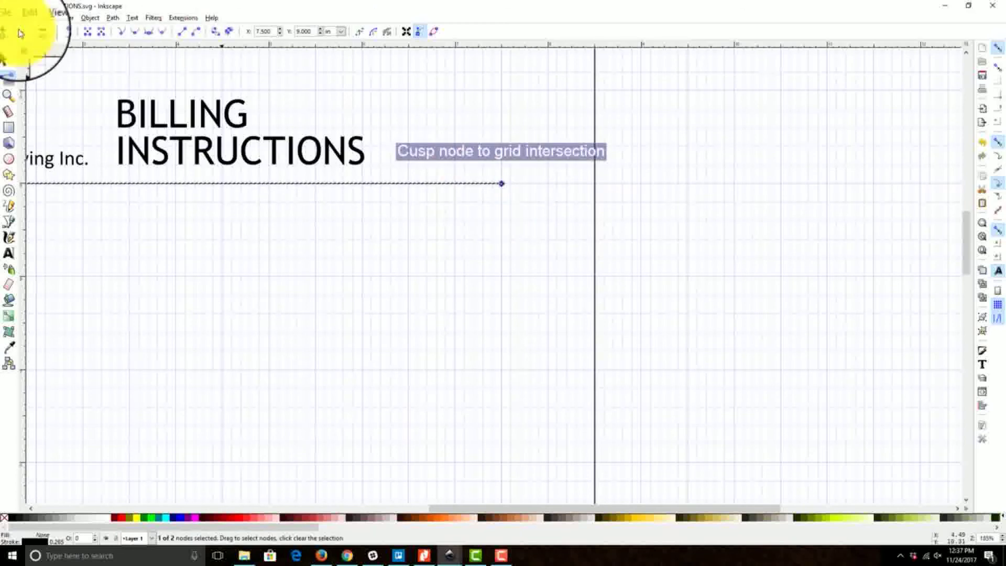
left_click(9, 49)
left_click(313, 381)
left_click_drag(320, 389, 647, 435)
scroll(251, 241, "down", 1)
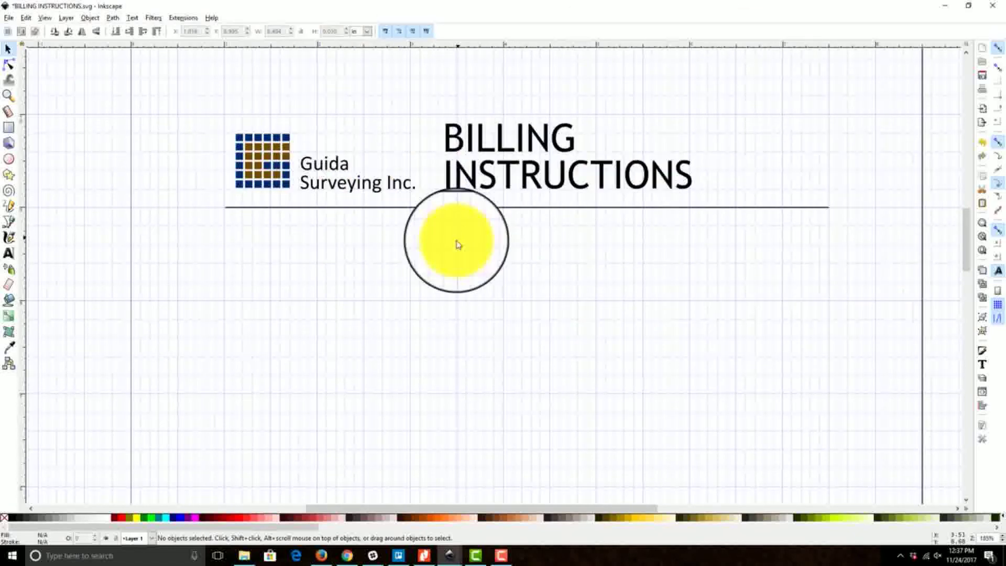
left_click(982, 75)
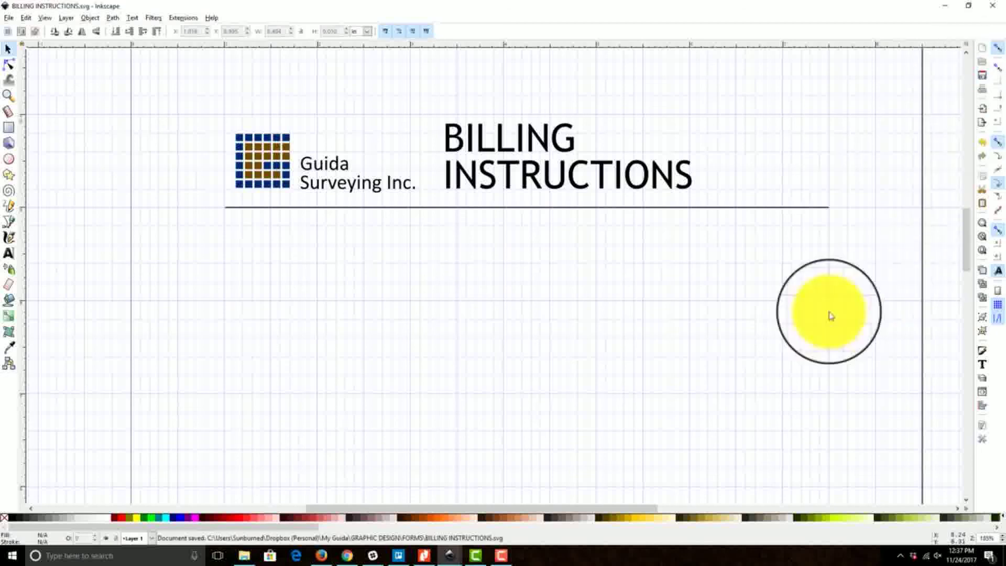